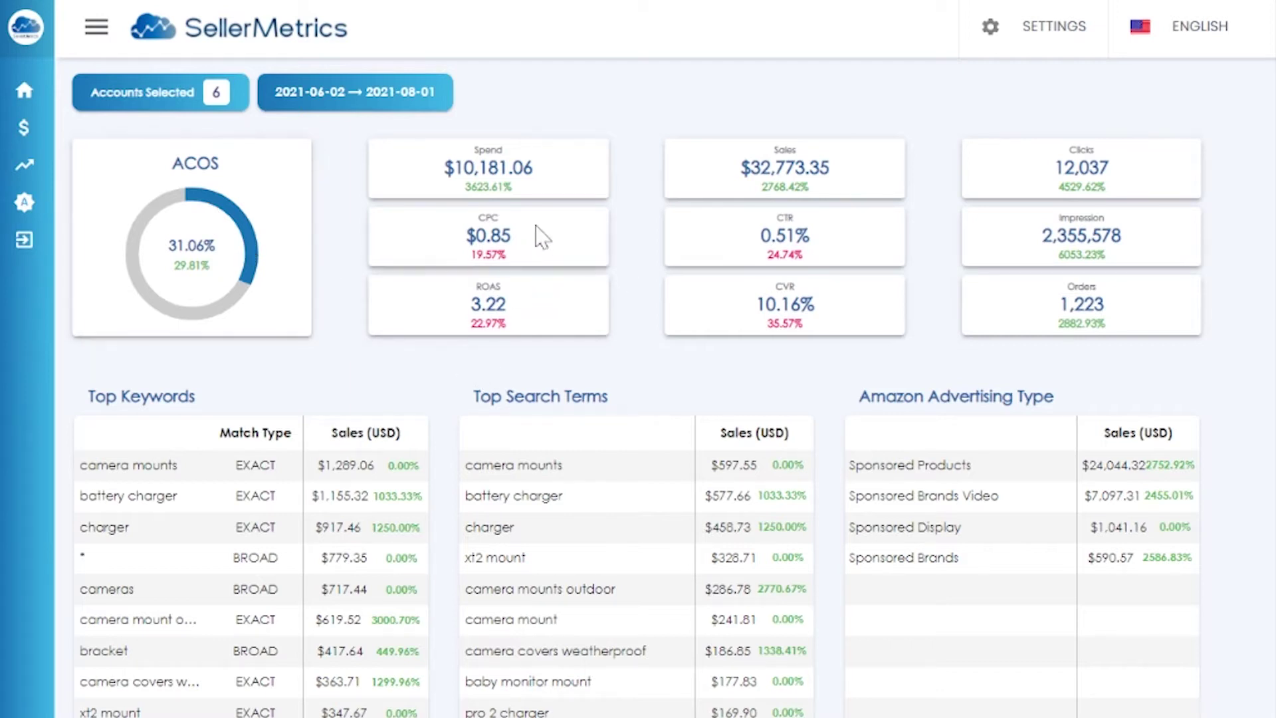
Filter the dashboard to Smart Brand USA only, showing $210.79 spend, $352.38 sales and 9 orders
scroll(269, 525, down, 2)
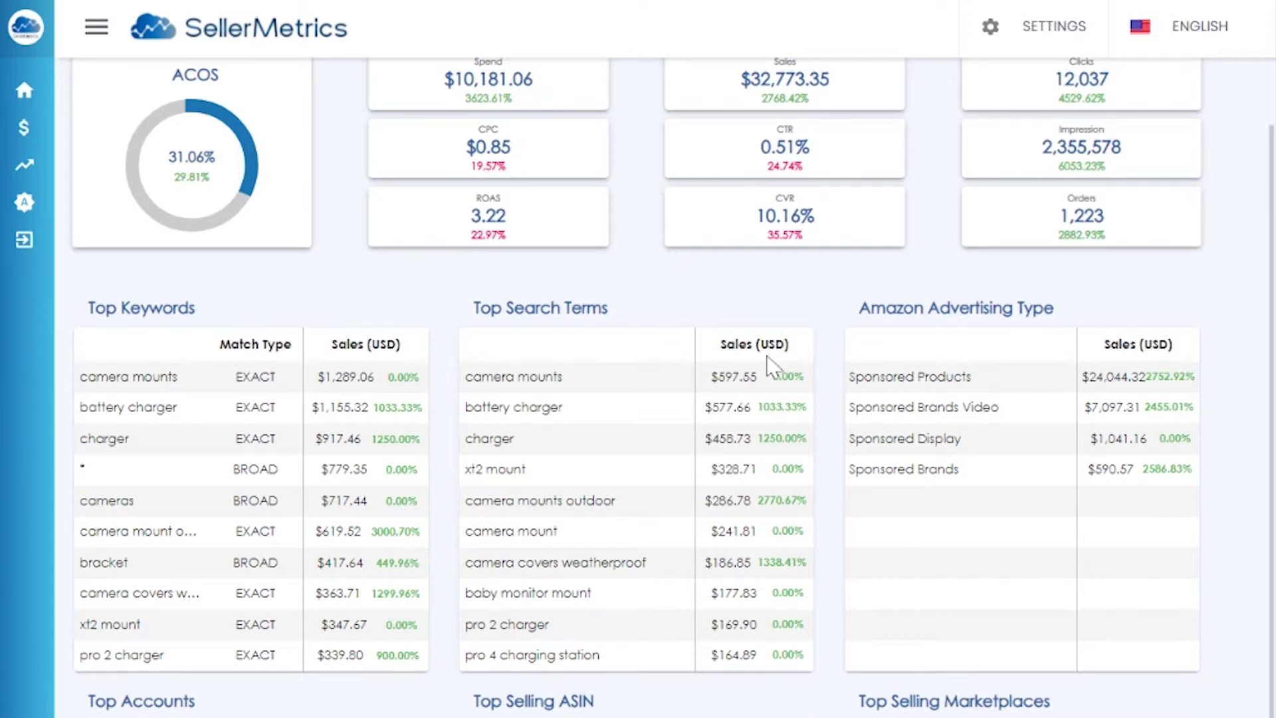
scroll(664, 386, down, 2)
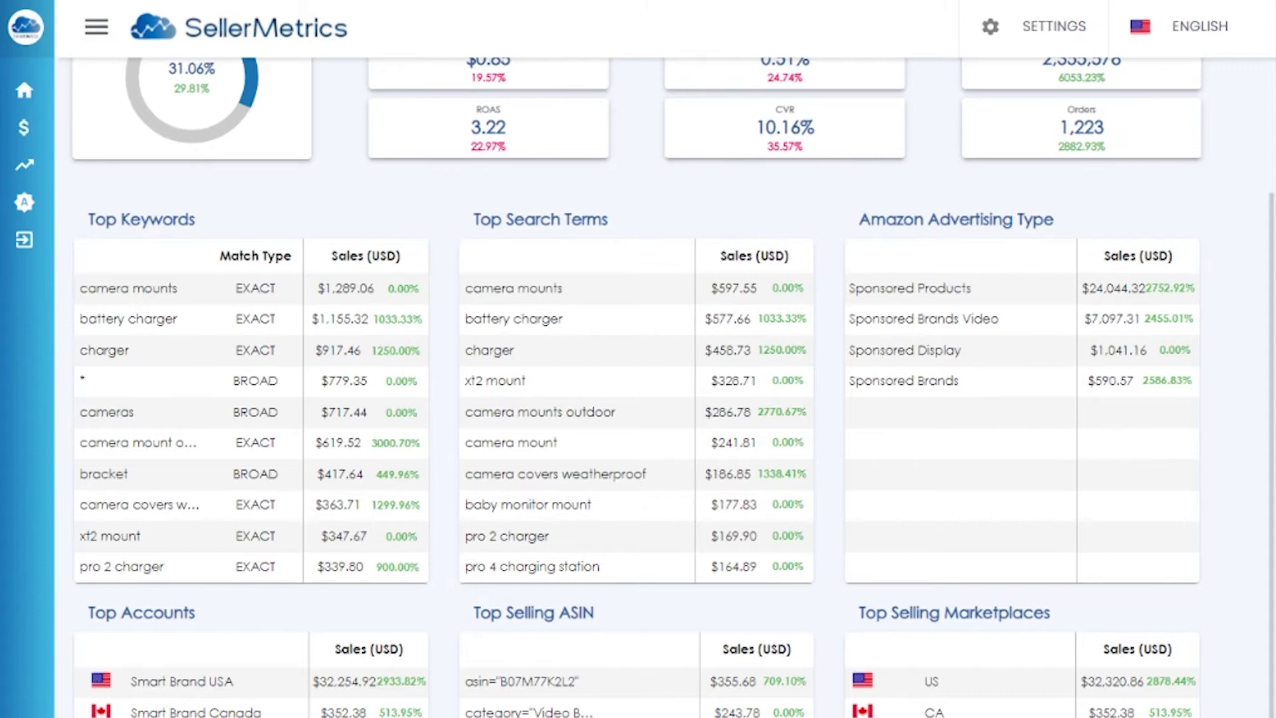
scroll(1017, 633, up, 4)
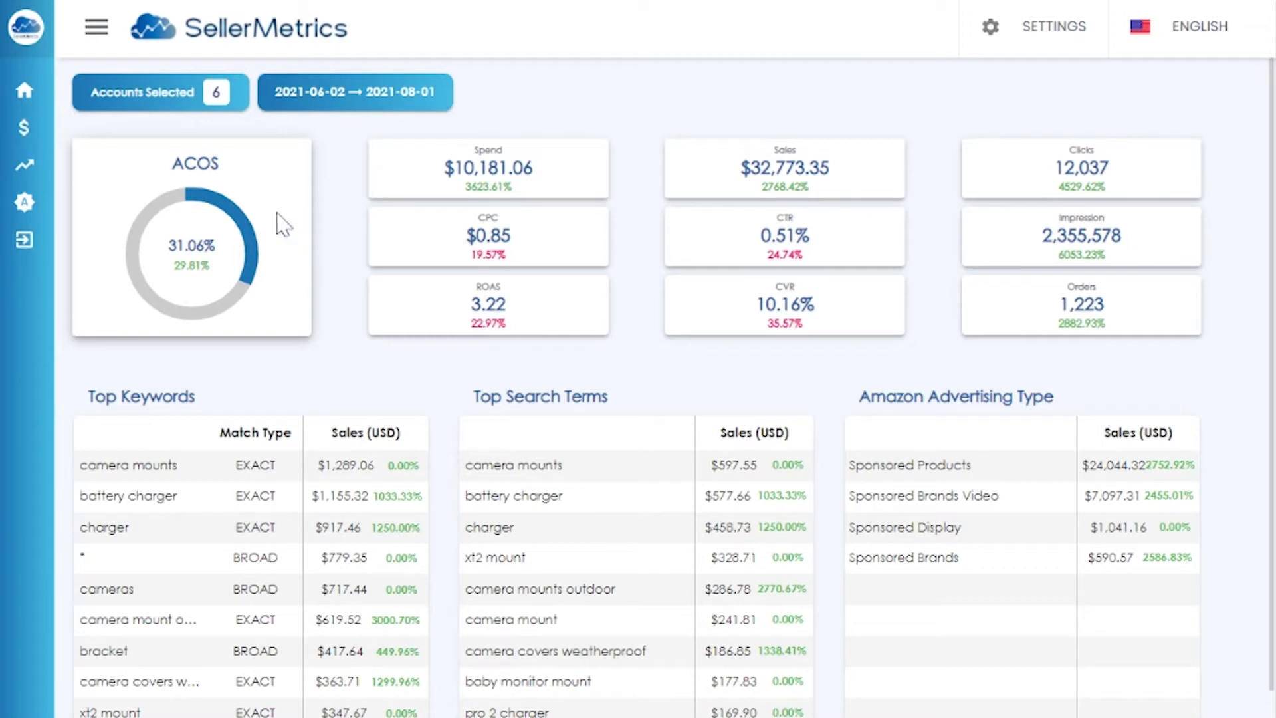
click(152, 92)
scroll(79, 159, down, 3)
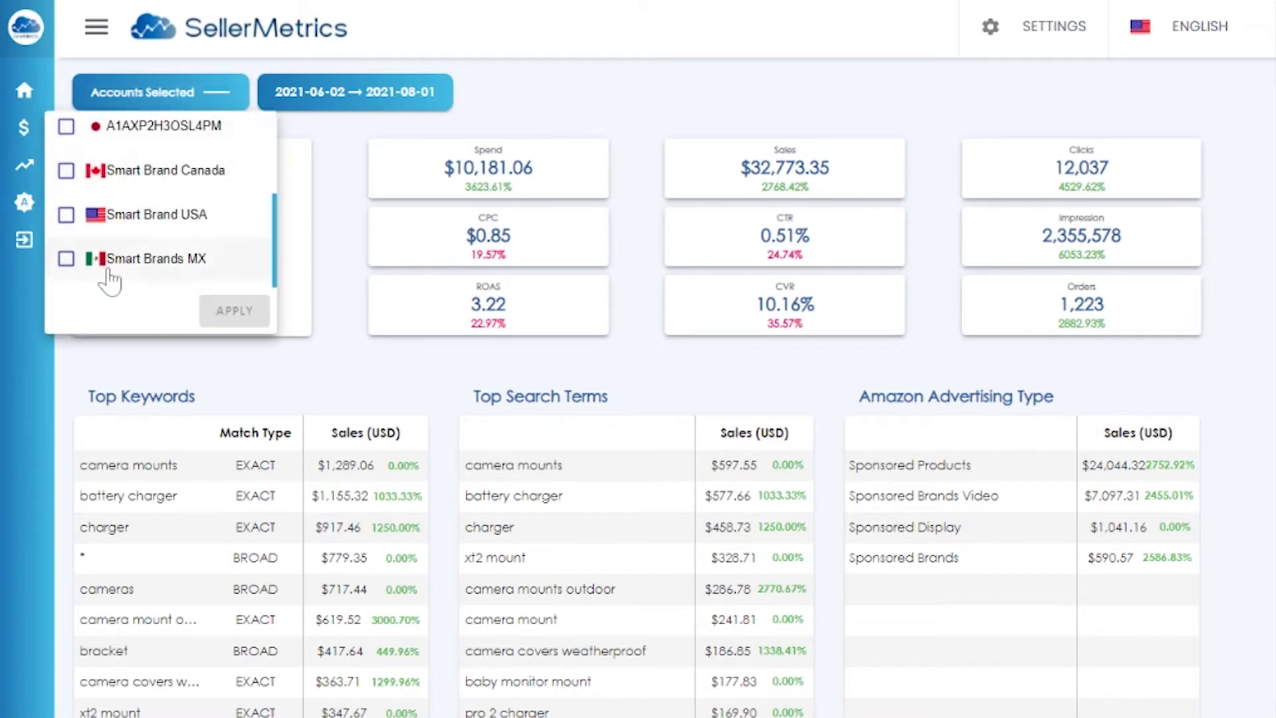
click(65, 211)
click(234, 308)
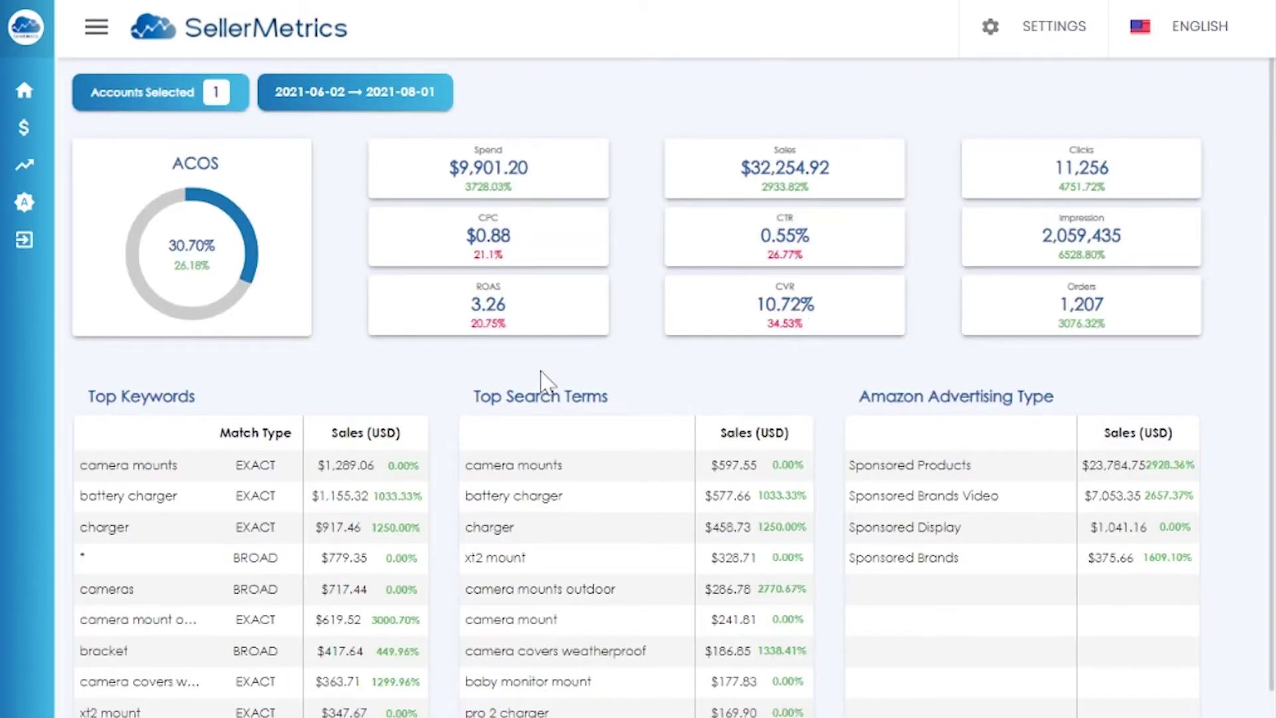
click(216, 93)
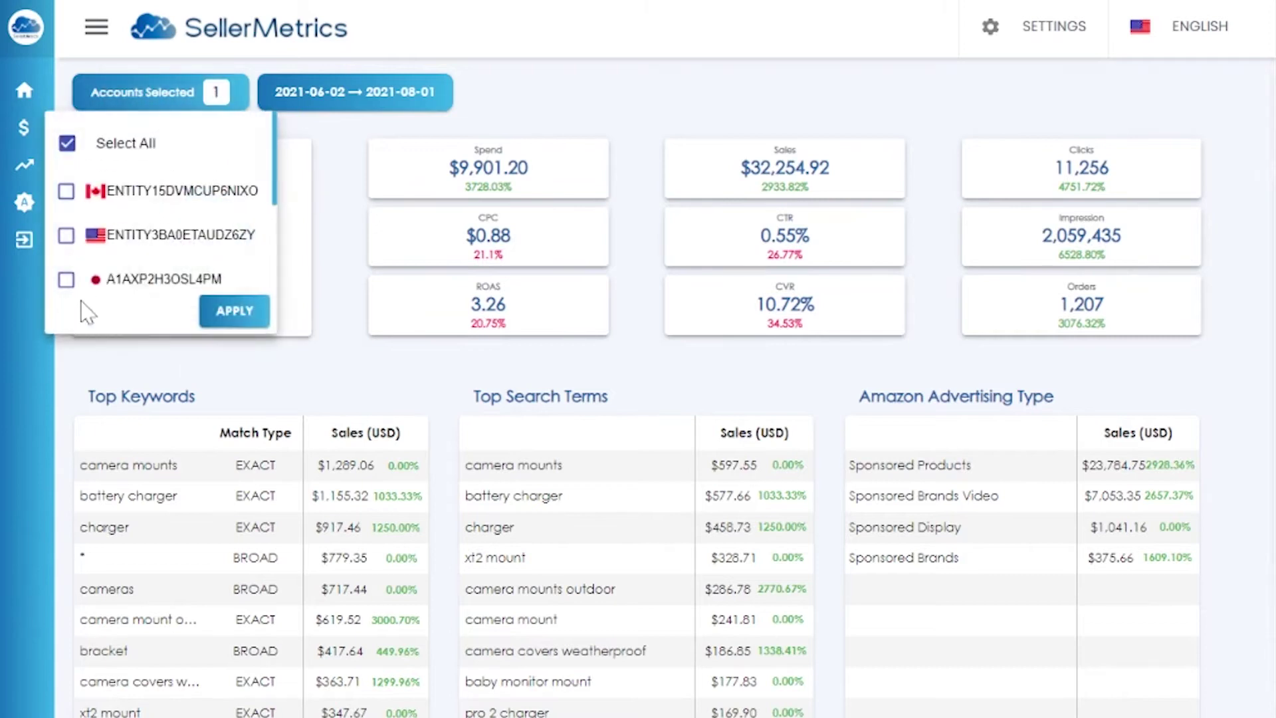
scroll(100, 192, down, 2)
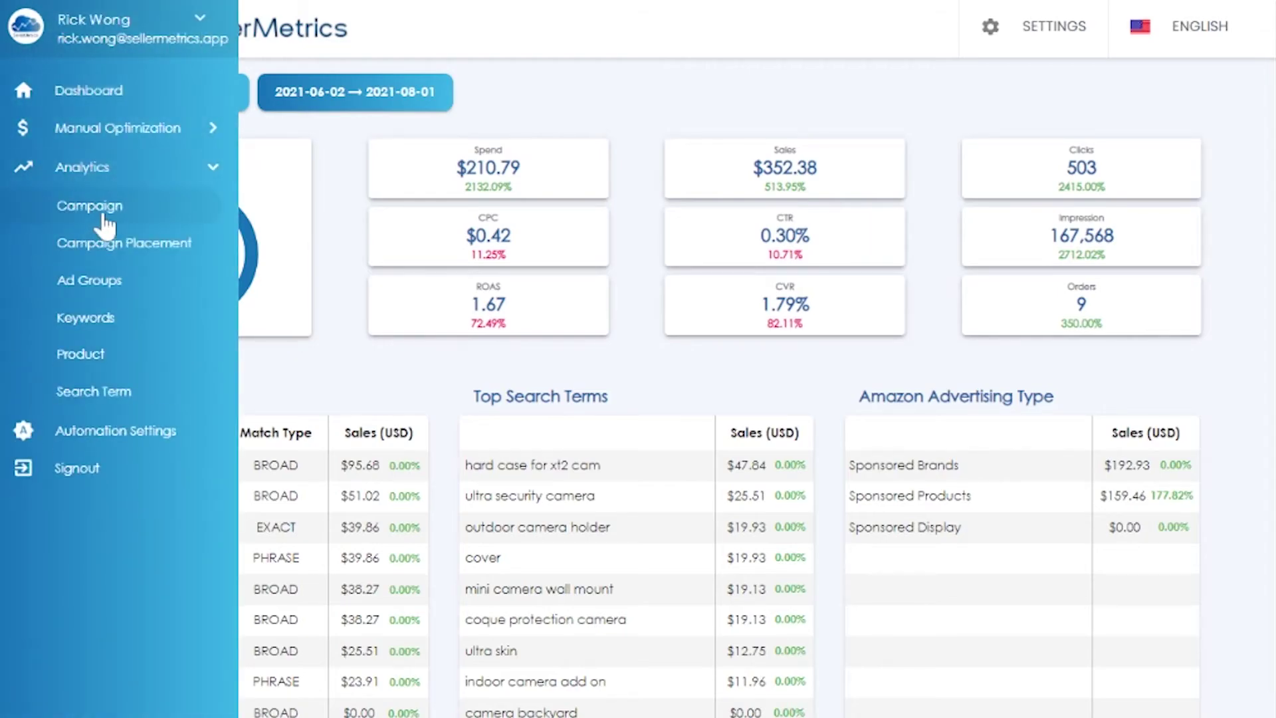
Review the campaign report's spend and impressions trend and table, then add another account to the filter
click(104, 224)
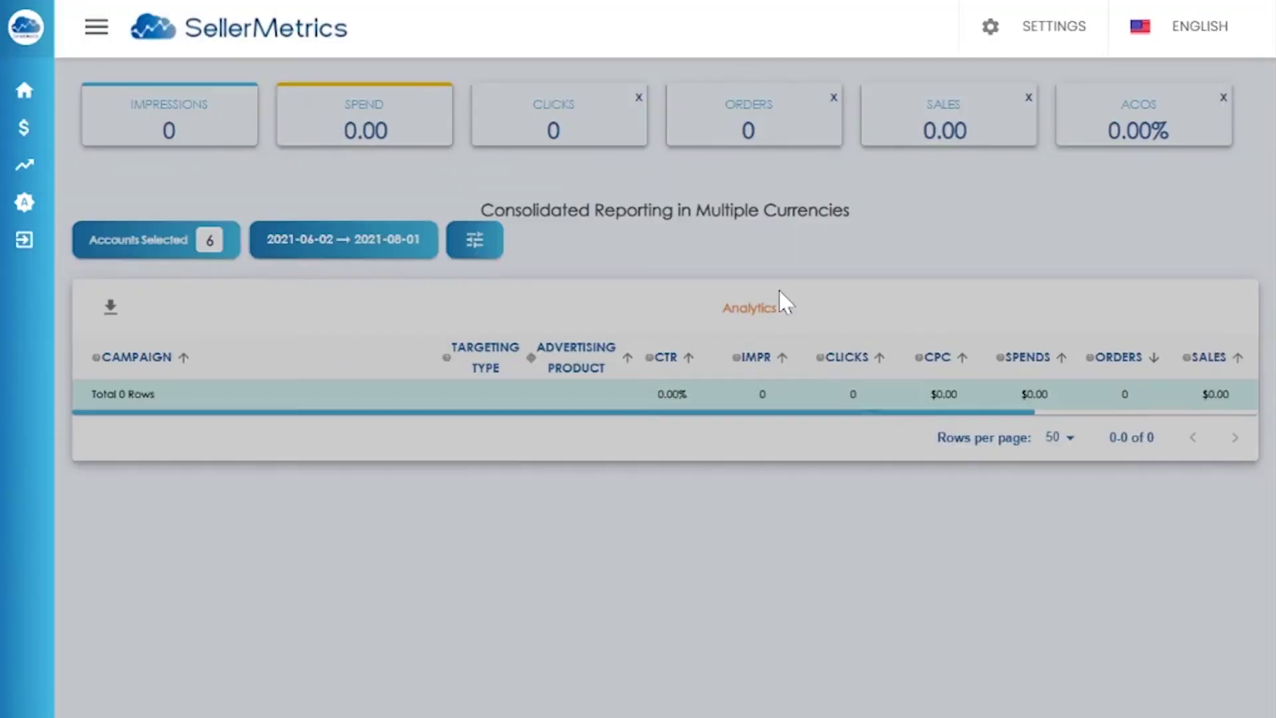
scroll(775, 350, down, 1)
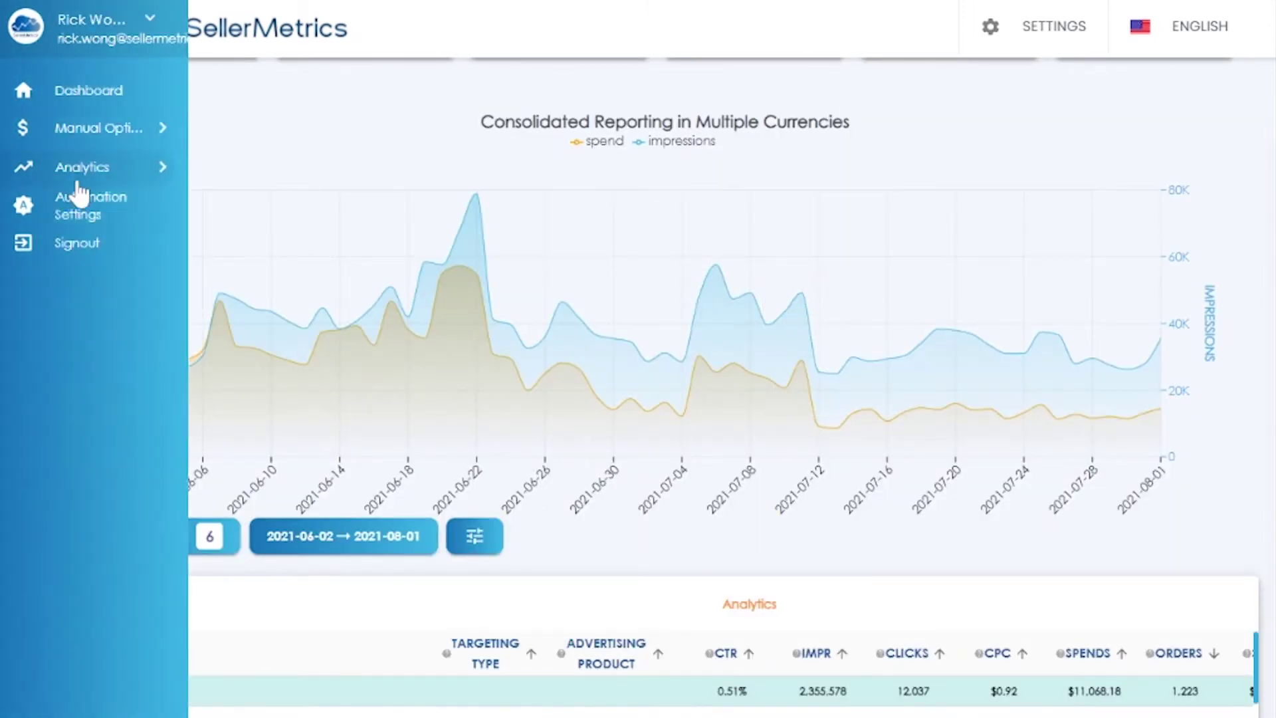
click(107, 174)
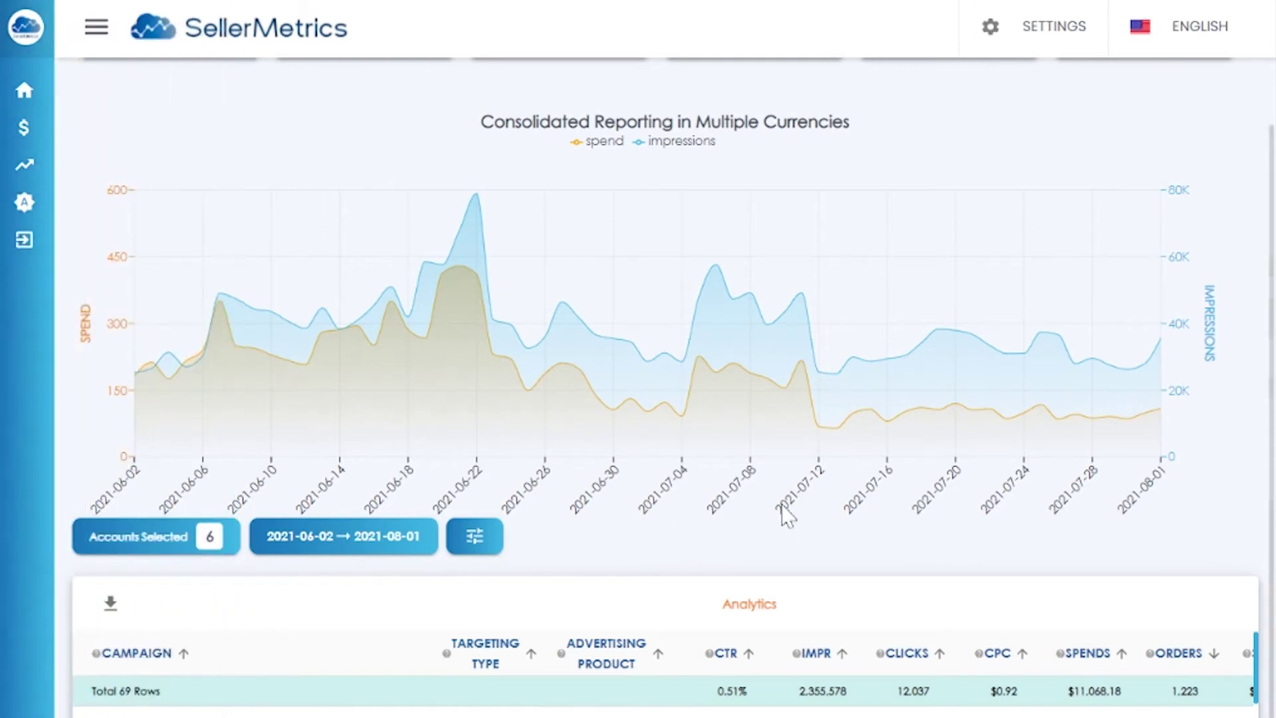
scroll(677, 577, down, 2)
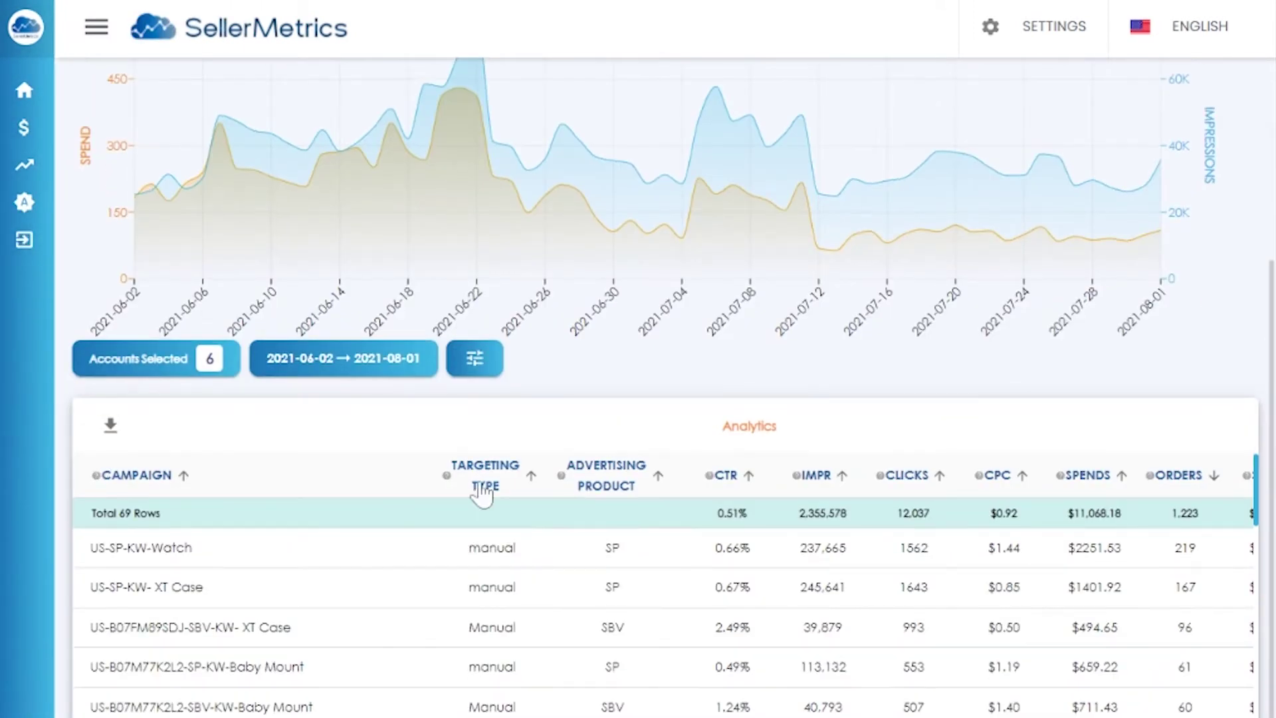
scroll(665, 451, up, 2)
scroll(1103, 439, down, 1)
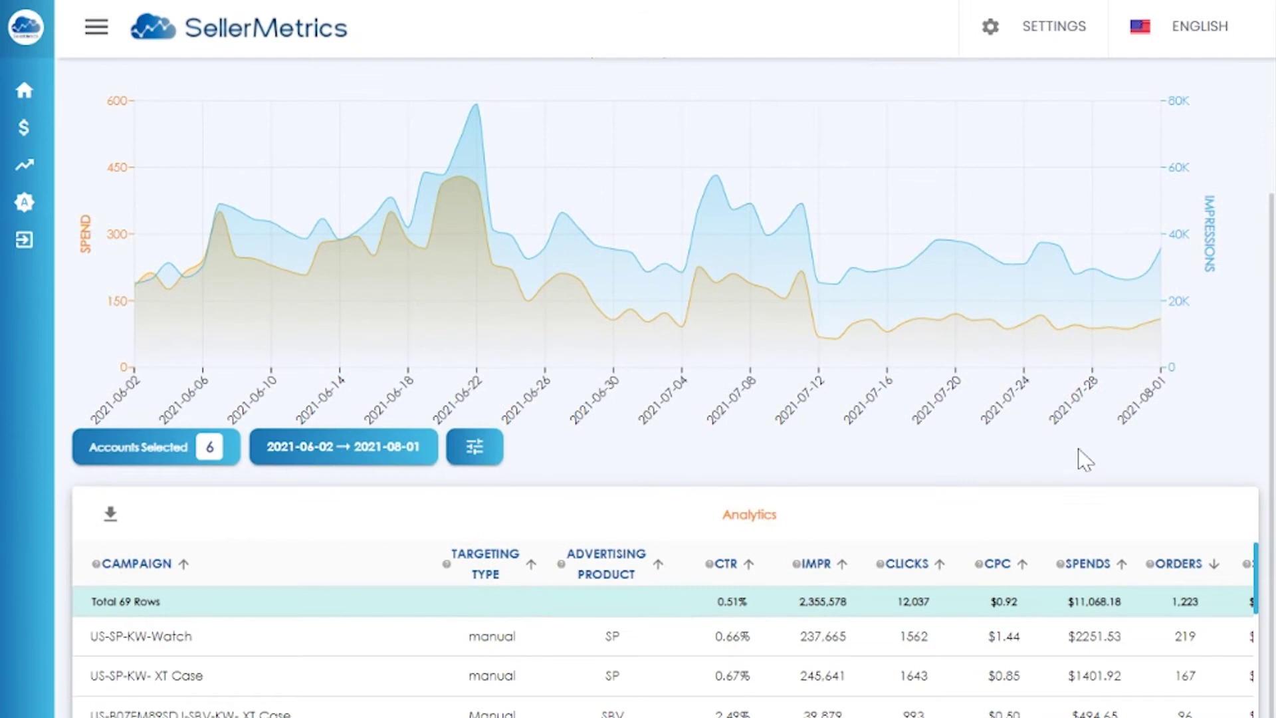
scroll(1082, 455, up, 1)
click(109, 558)
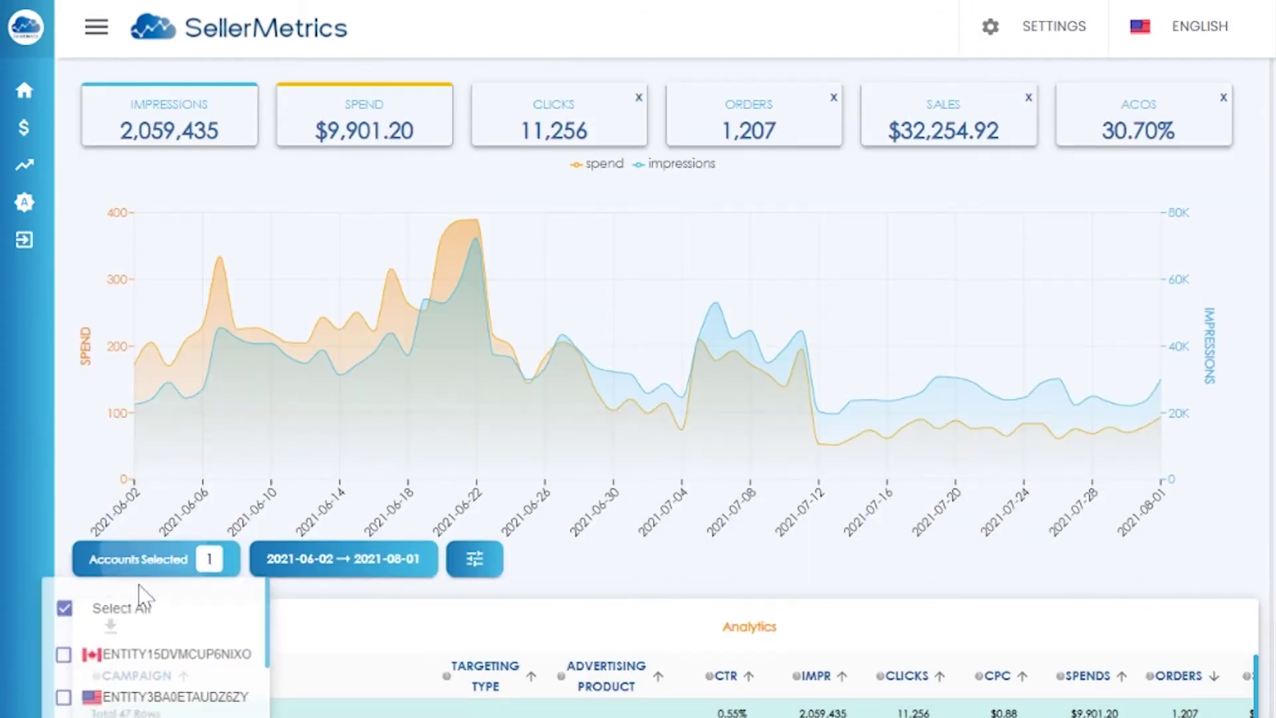
click(116, 658)
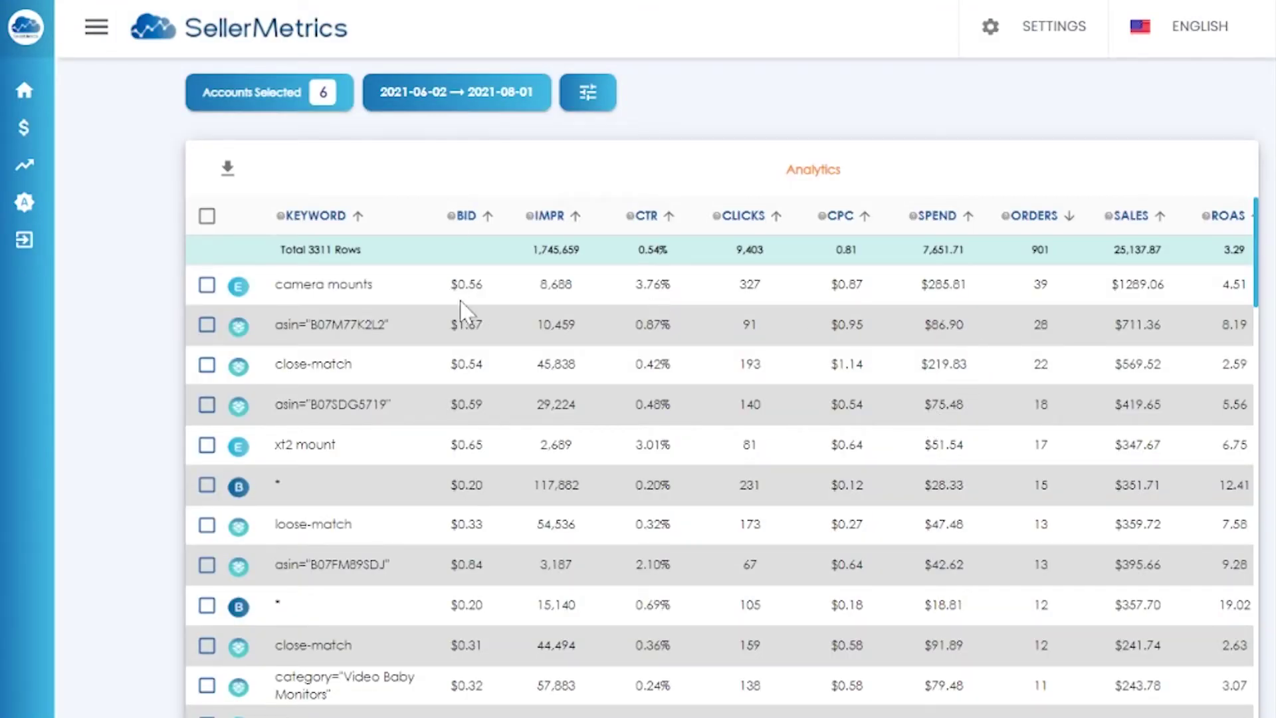
Check which accounts are included in the keyword list, then close the account filter
click(264, 98)
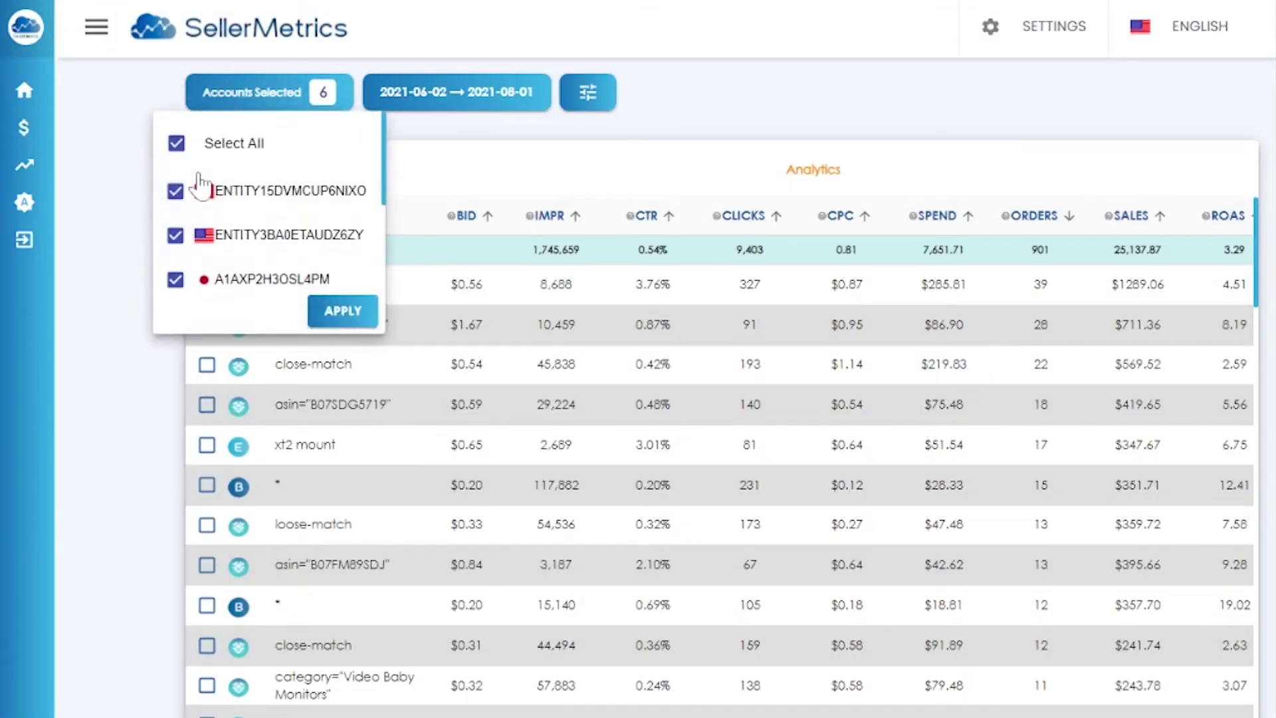
scroll(236, 218, down, 2)
scroll(243, 232, down, 1)
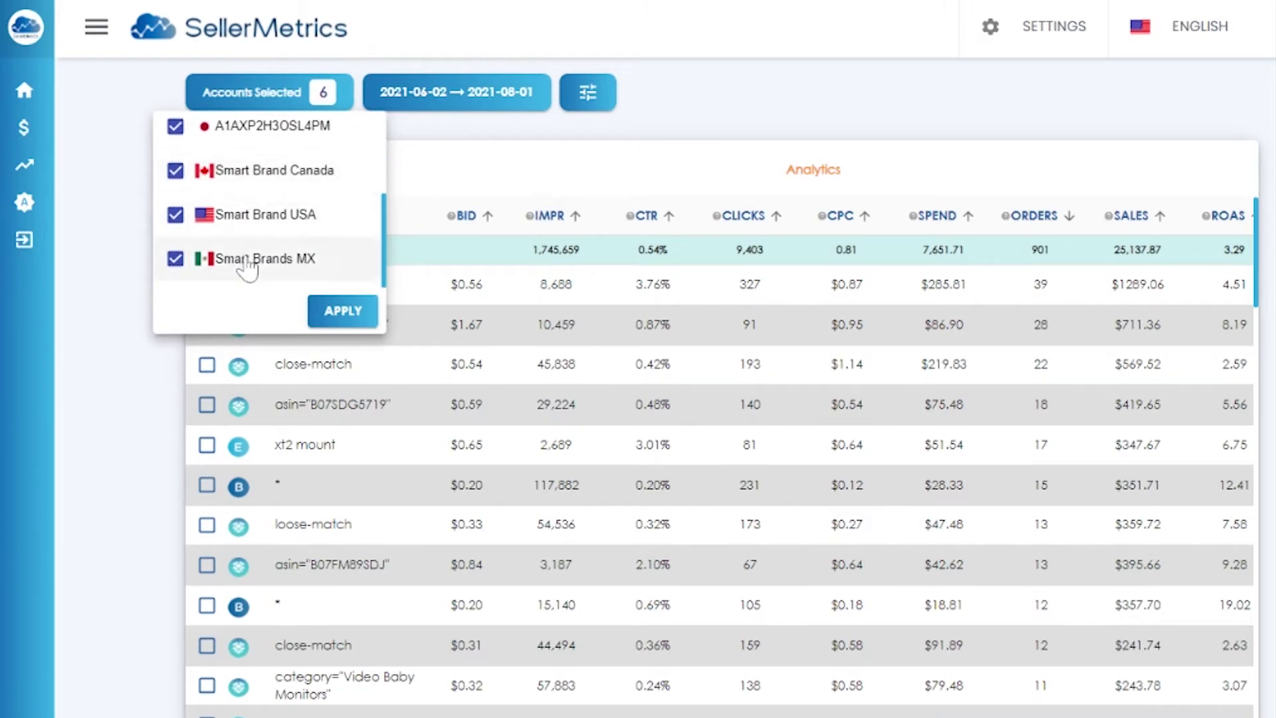
scroll(250, 259, up, 3)
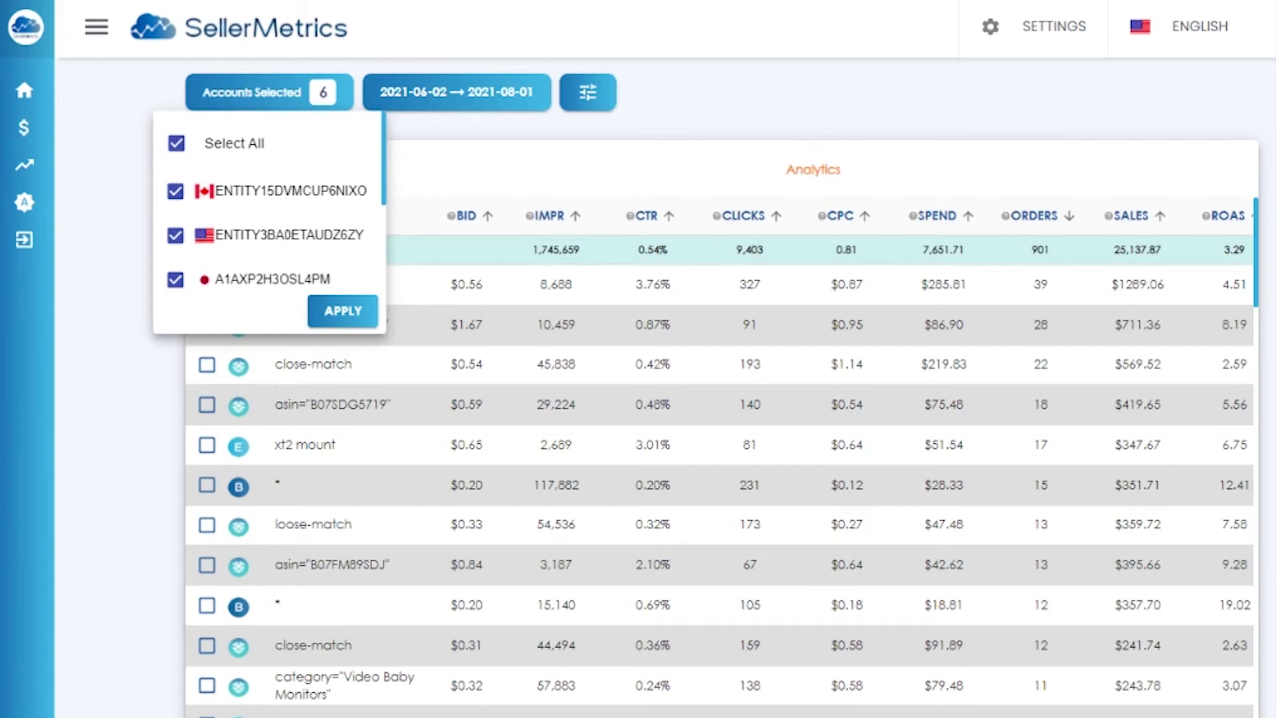
click(746, 277)
scroll(746, 277, down, 1)
Change the asin="B07M77K2L2" and xt2 mount bids to their CPC, $0.95 and $0.64
mouse_move(228, 336)
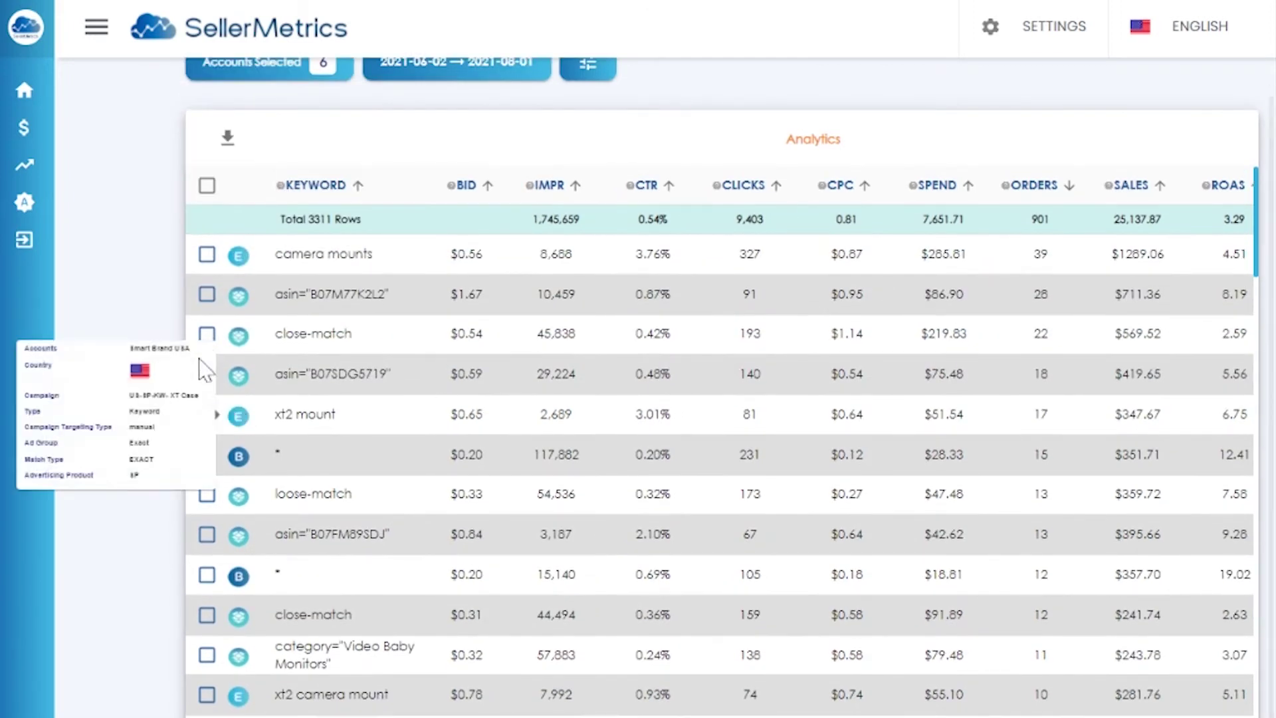
click(206, 294)
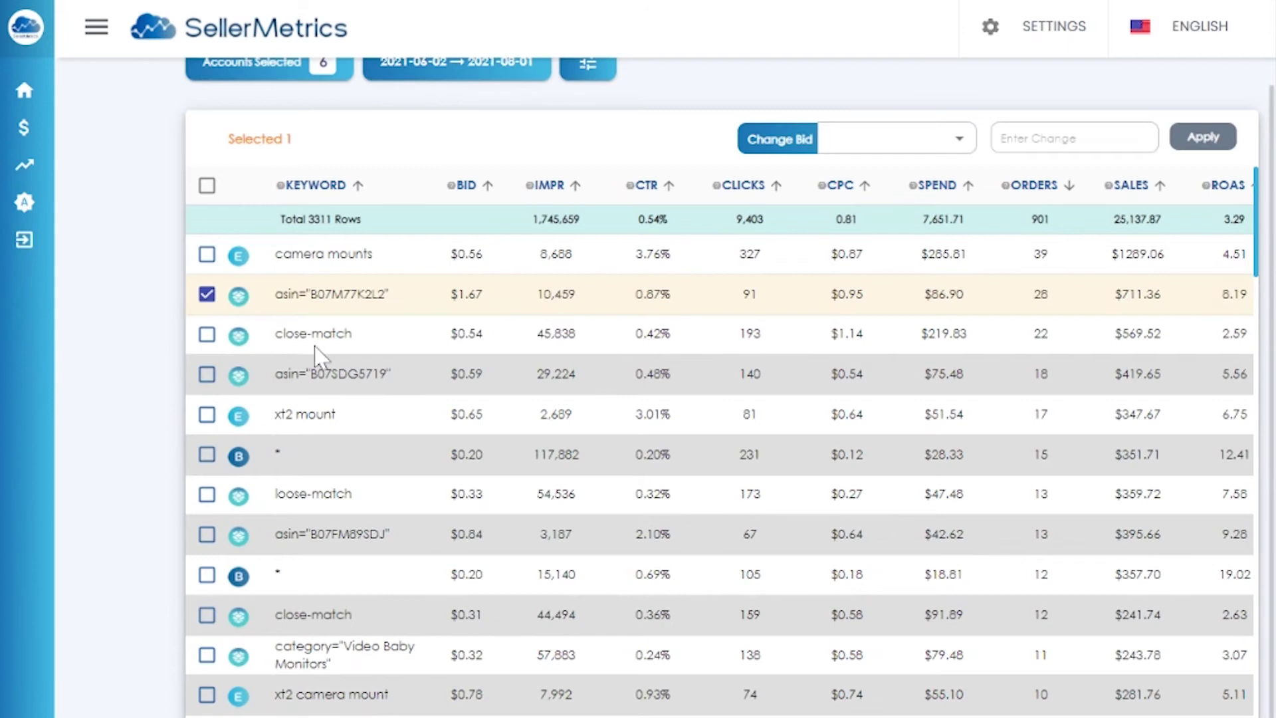
click(275, 420)
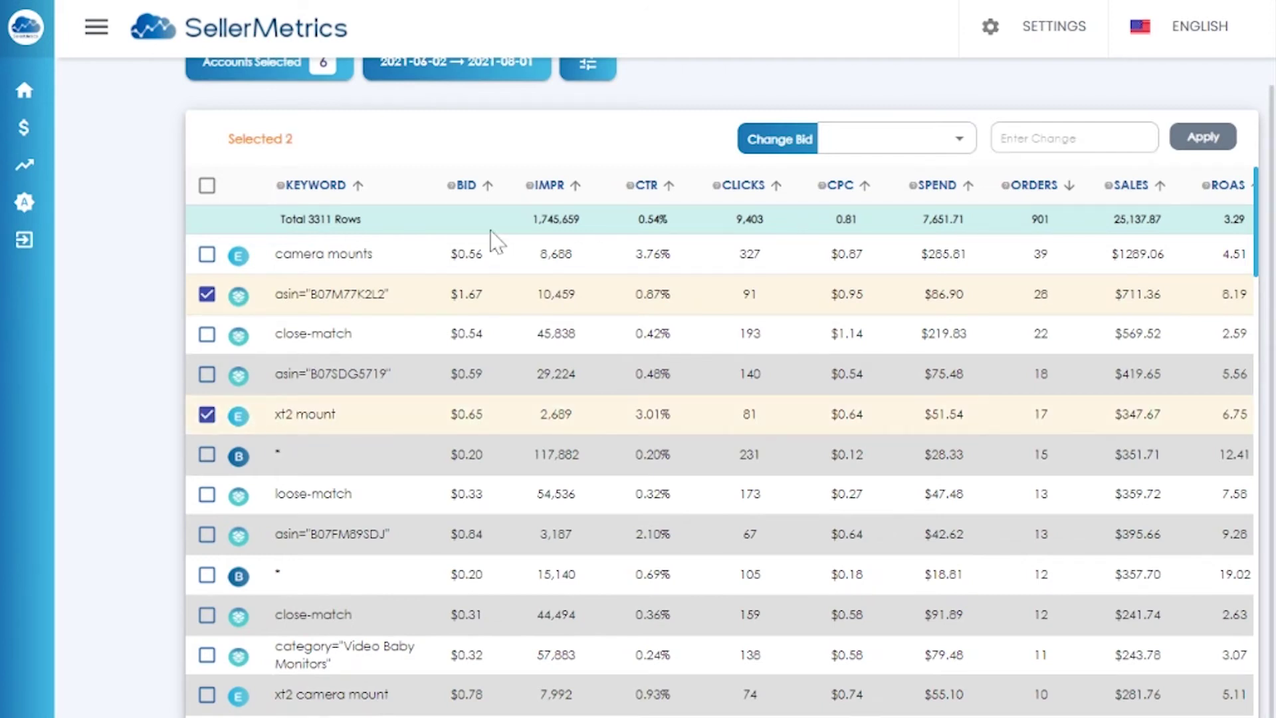
click(903, 146)
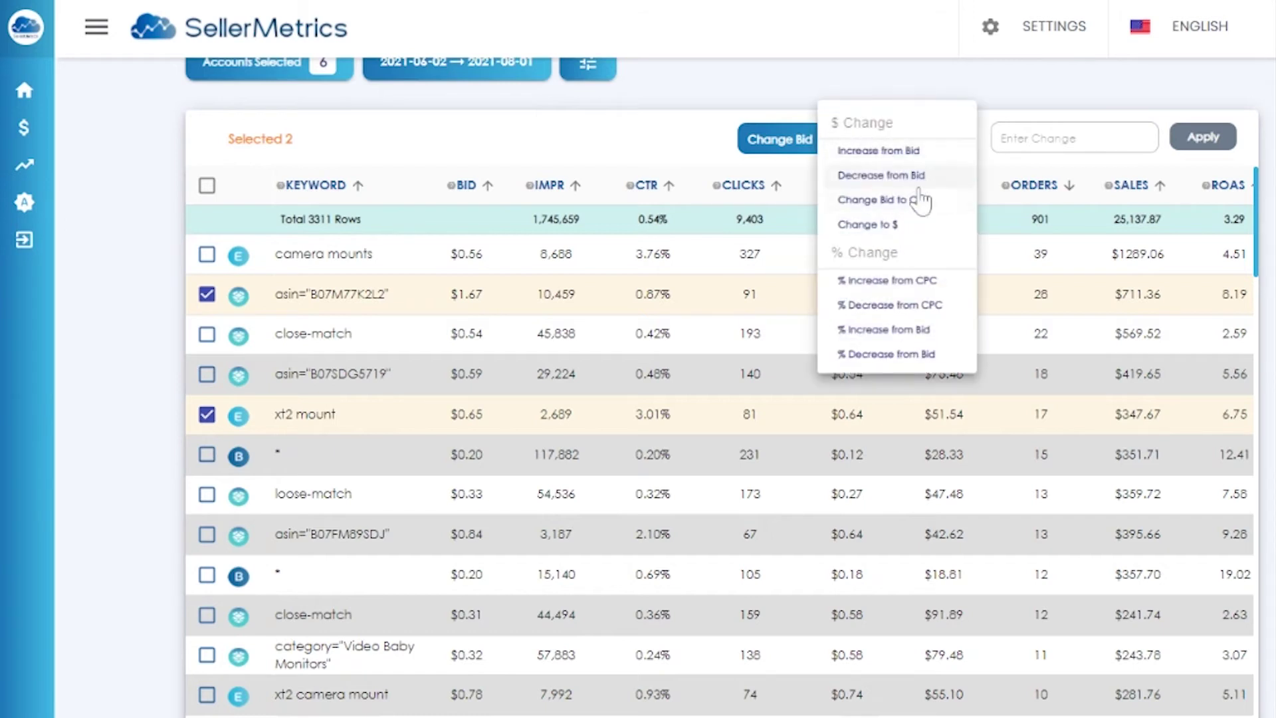
click(919, 202)
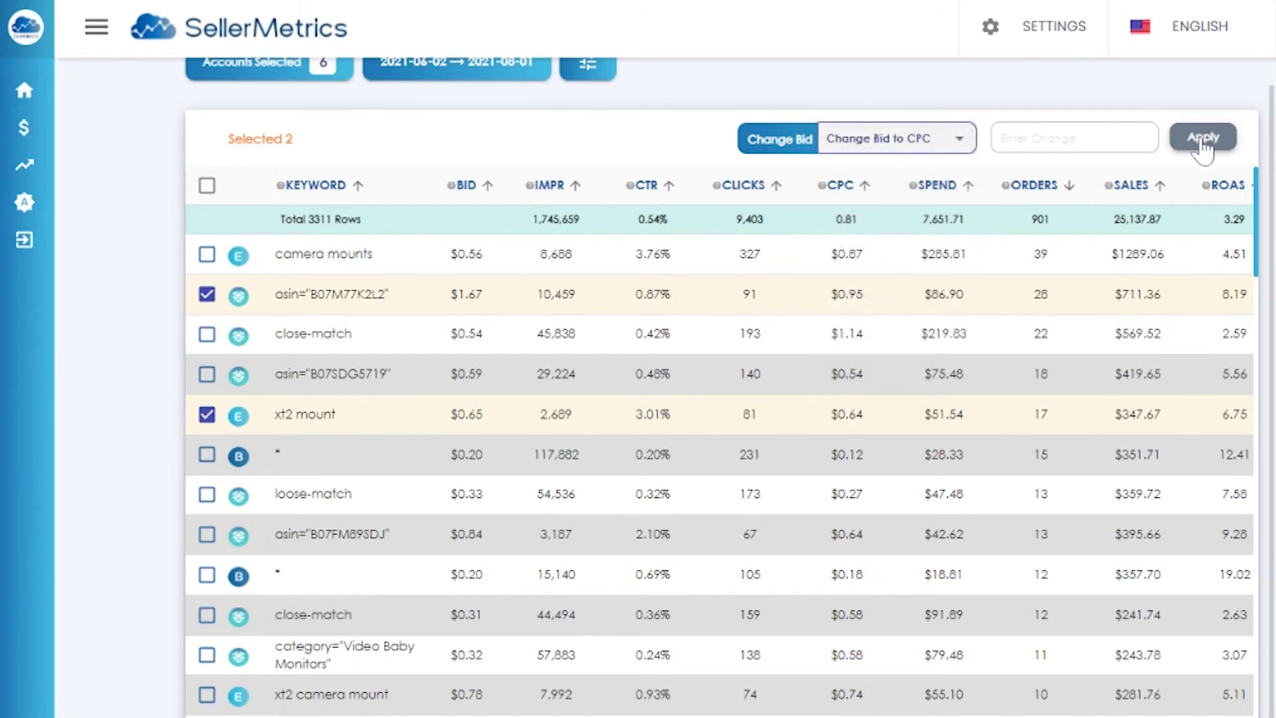
click(1204, 136)
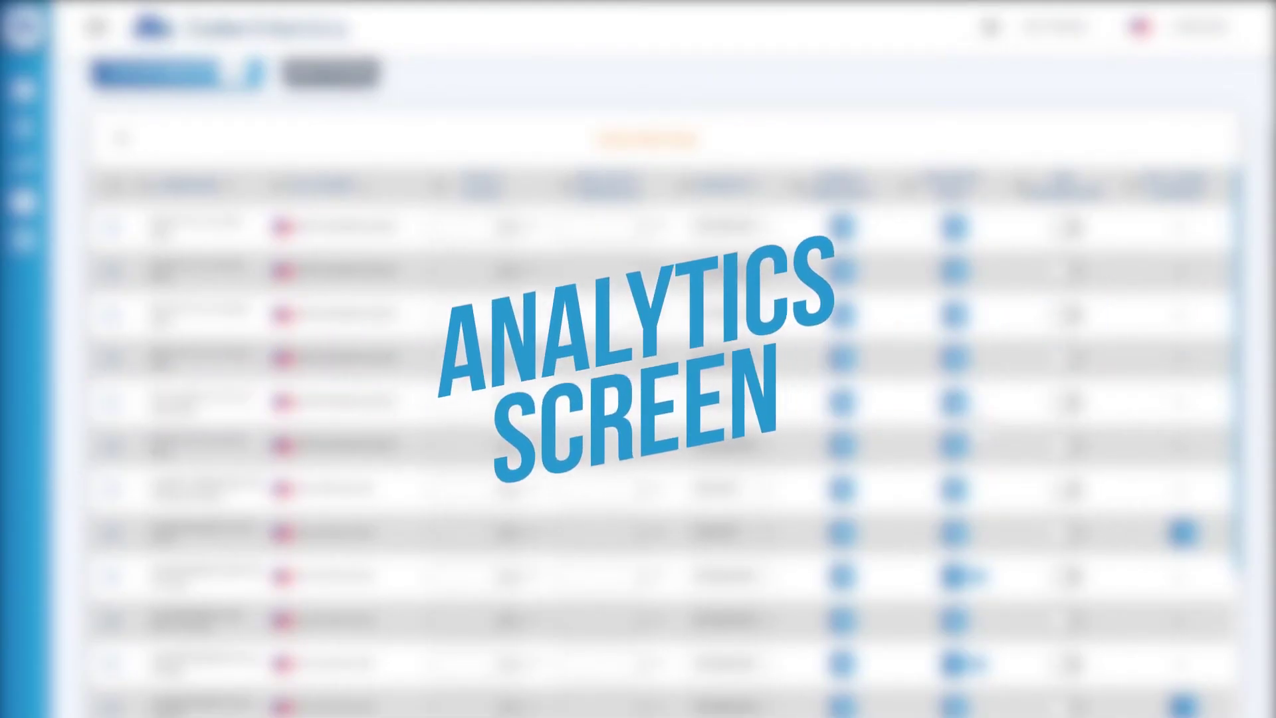
scroll(632, 221, up, 2)
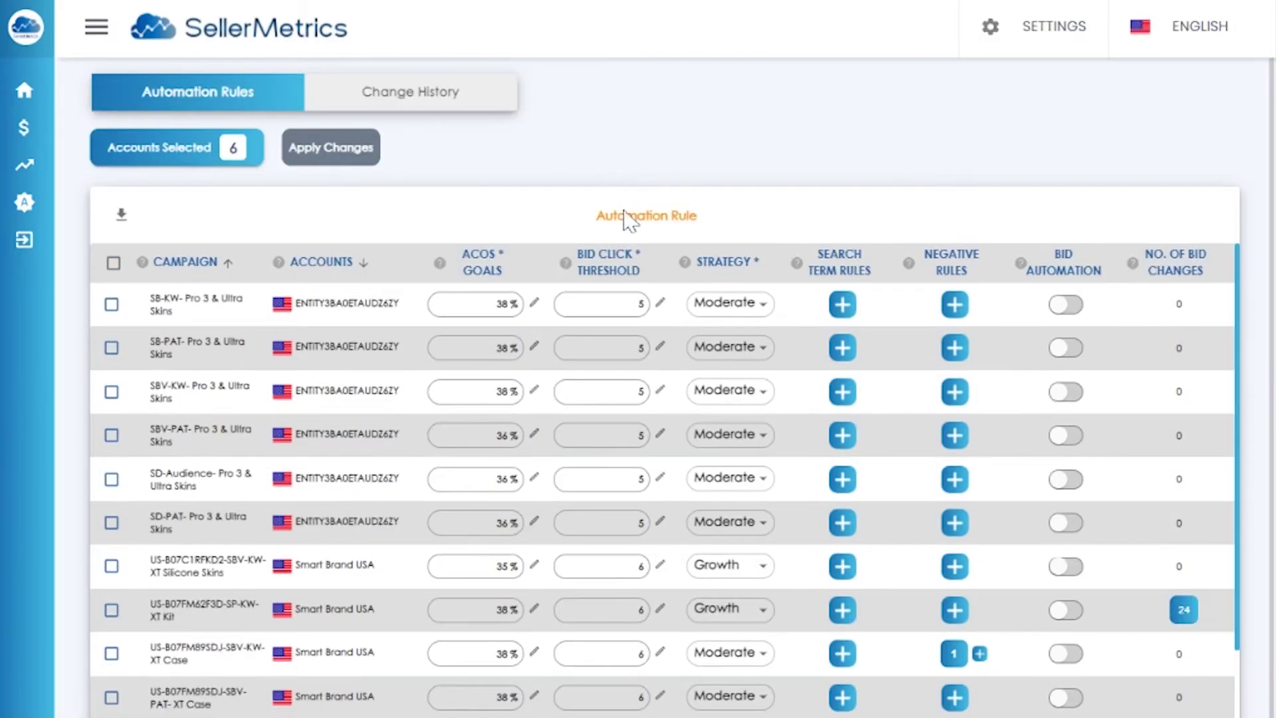
scroll(545, 525, down, 3)
scroll(582, 497, down, 1)
scroll(482, 477, up, 2)
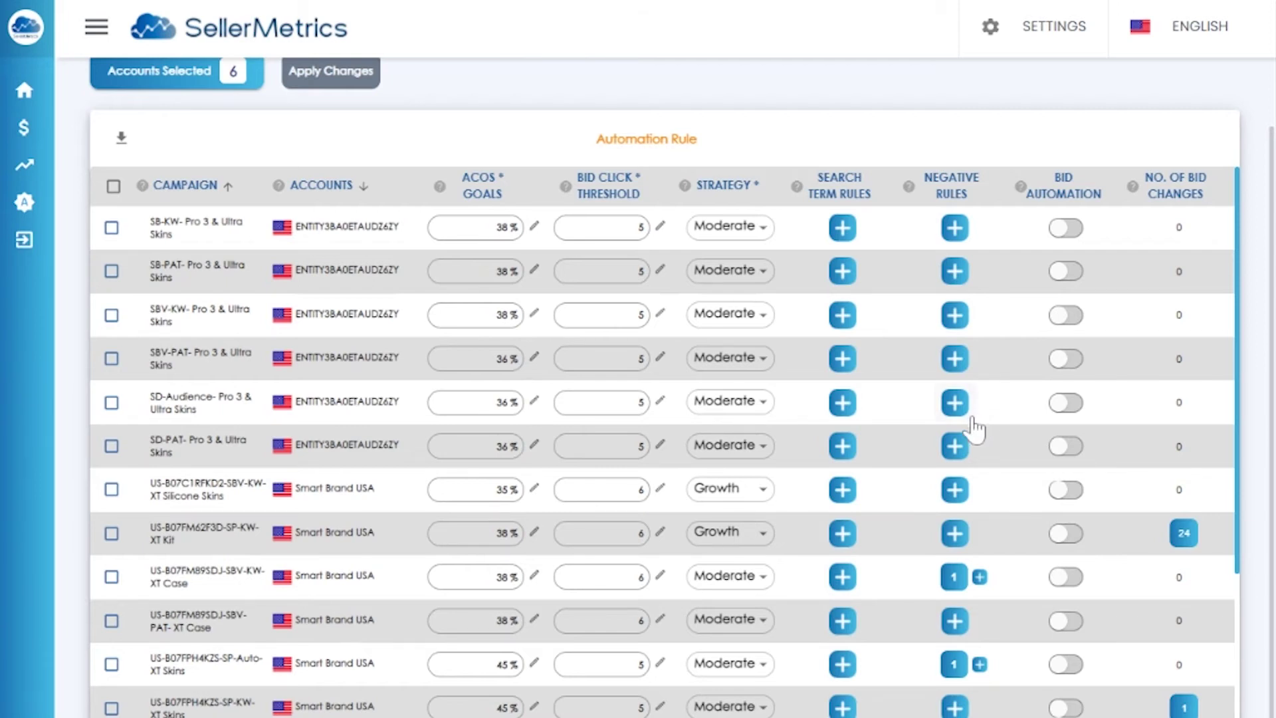
scroll(648, 491, down, 3)
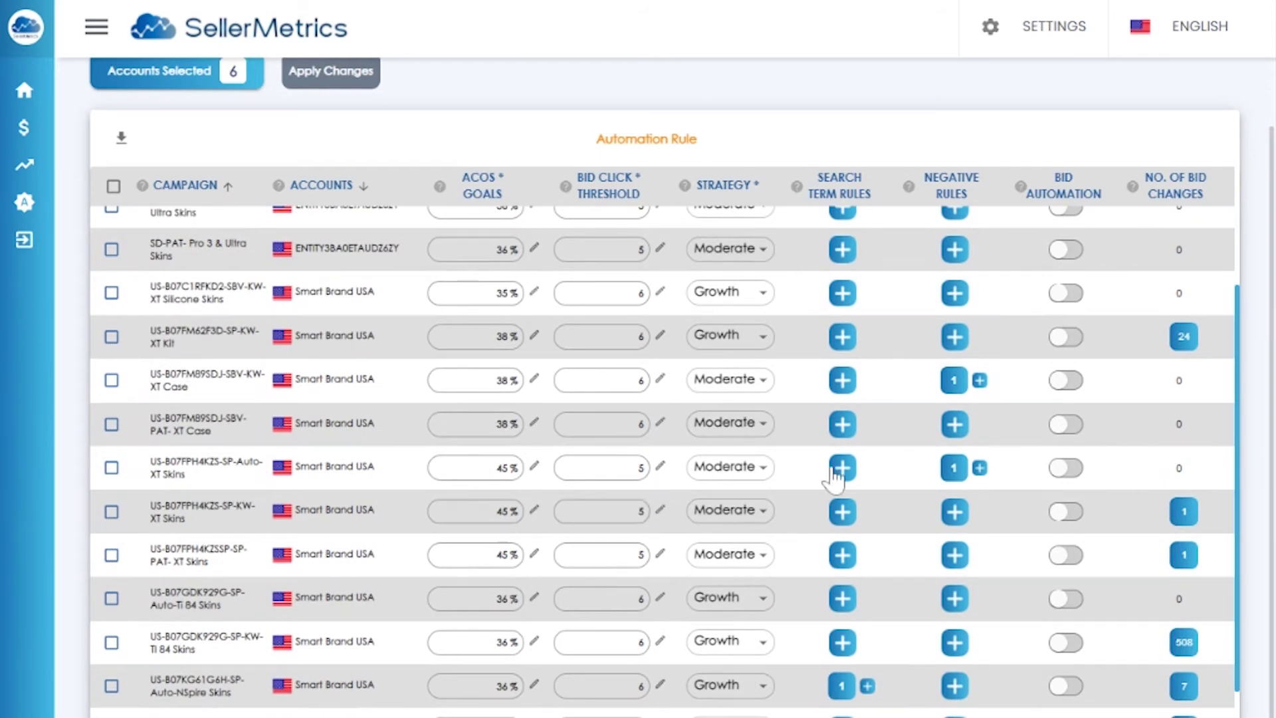
scroll(590, 385, up, 5)
mouse_move(78, 217)
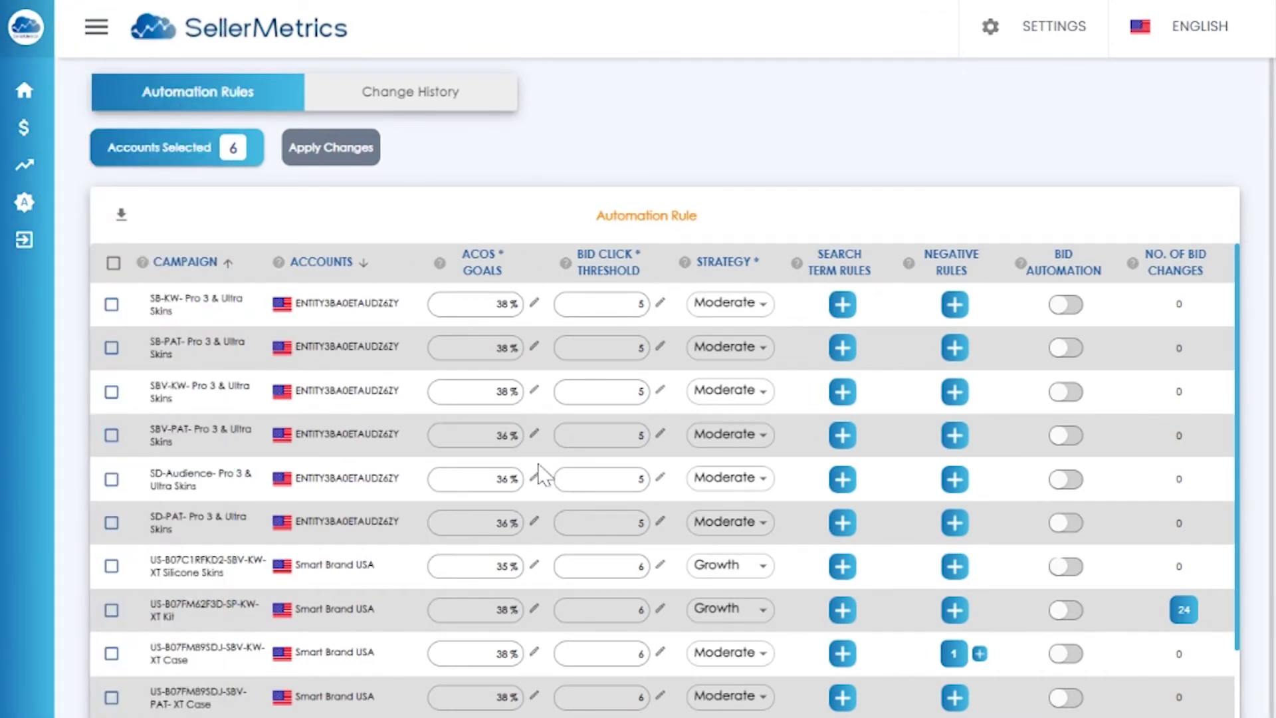
Set the XT Case campaign's ACOS goal to 40% and bid click threshold to 5
scroll(540, 476, down, 3)
click(536, 521)
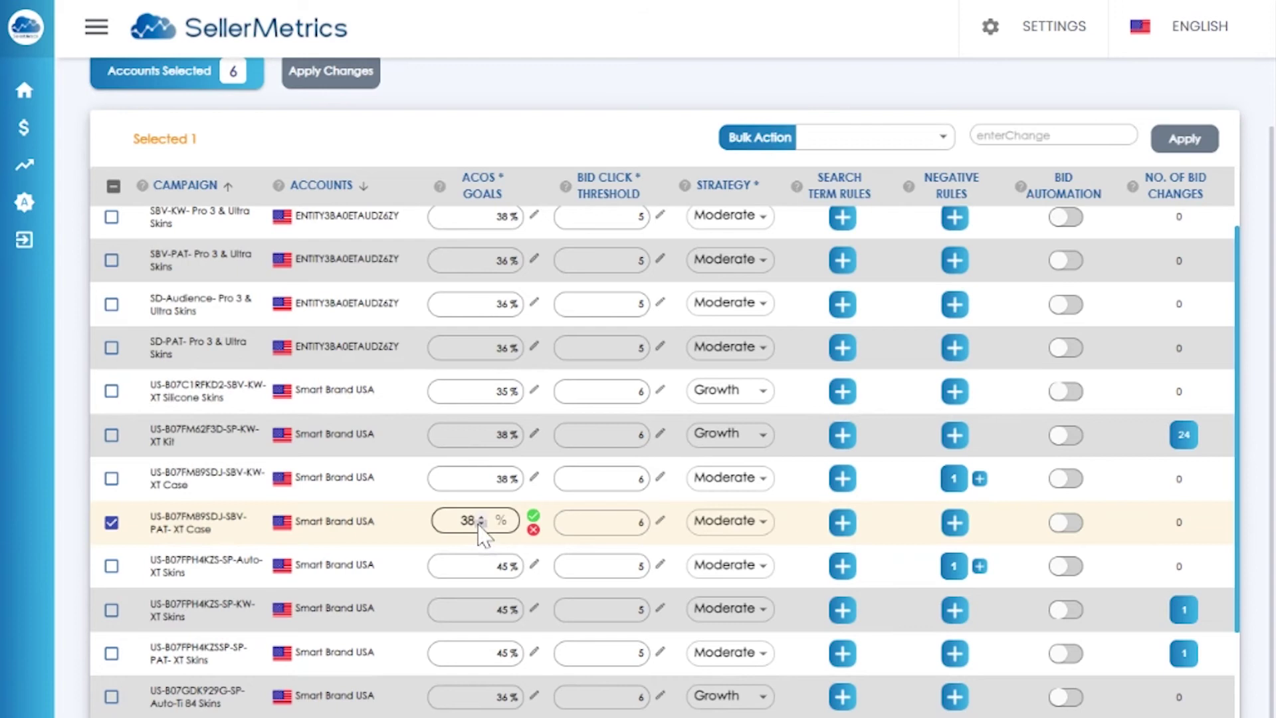
click(481, 517)
click(481, 517)
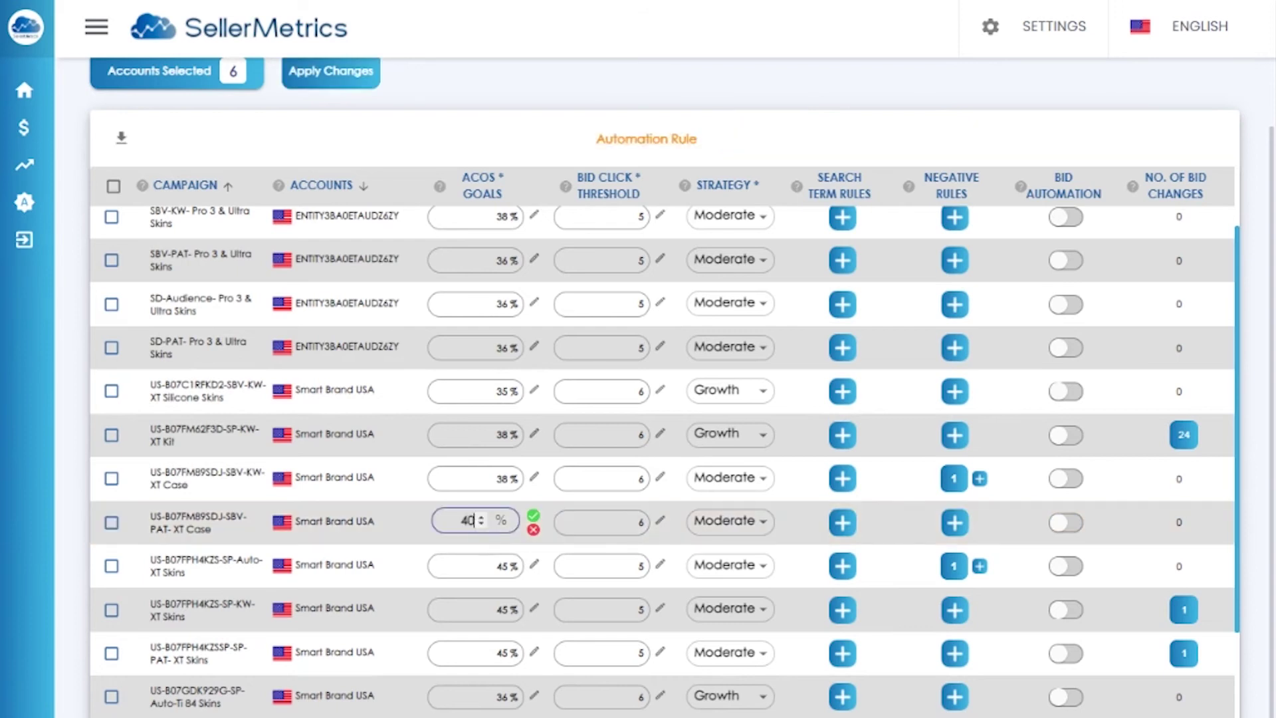
click(532, 516)
click(660, 520)
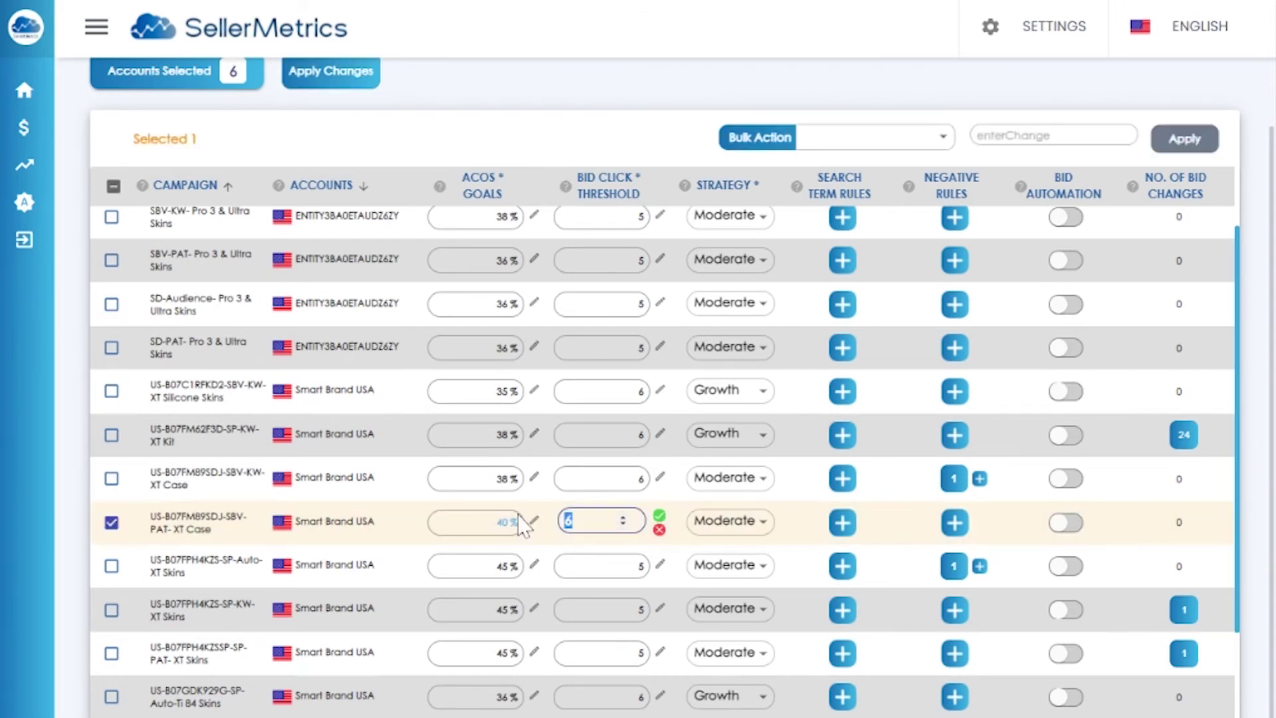
text(5)
click(659, 520)
Switch the campaign strategy to Growth, enable bid automation, and save the changes
click(744, 521)
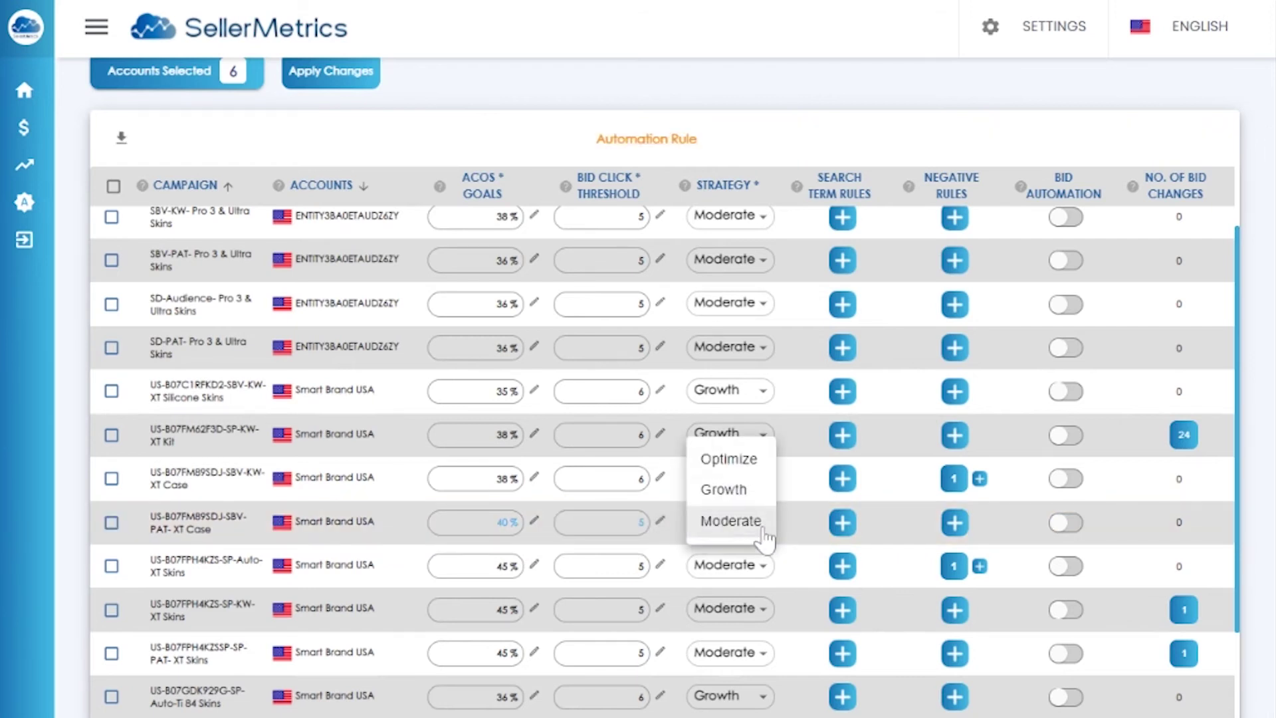
click(731, 520)
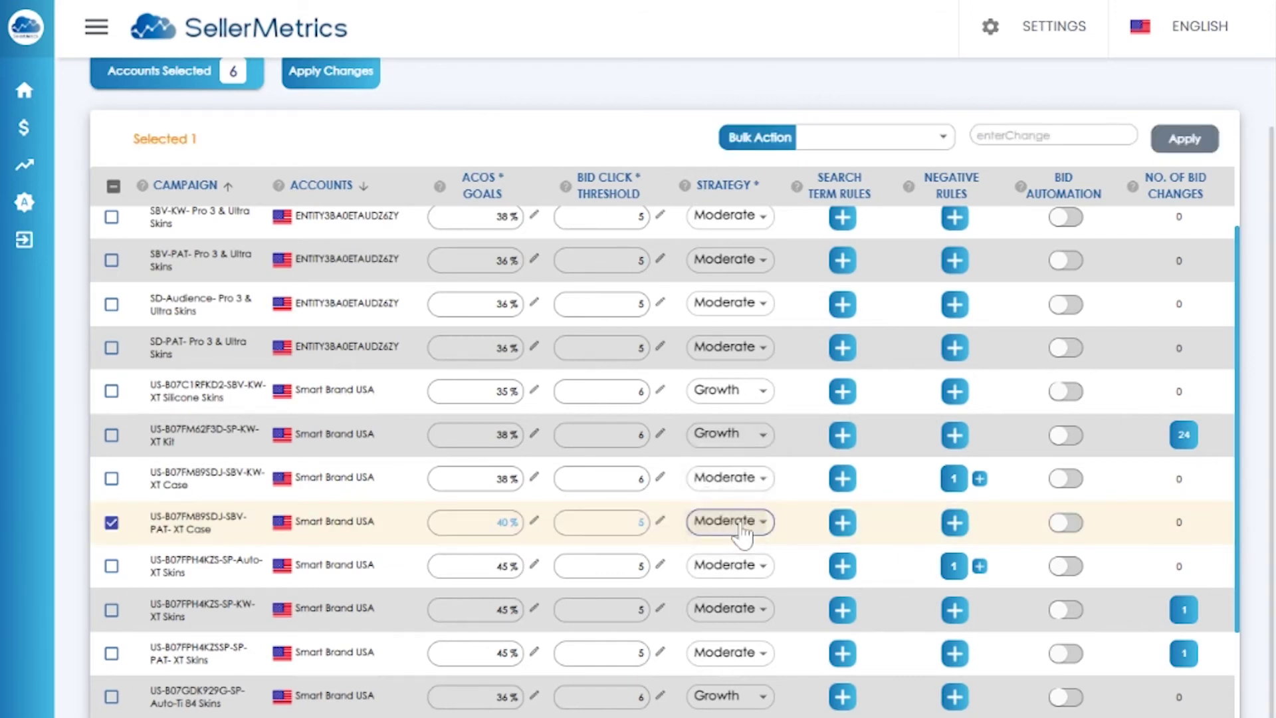
click(731, 522)
click(724, 490)
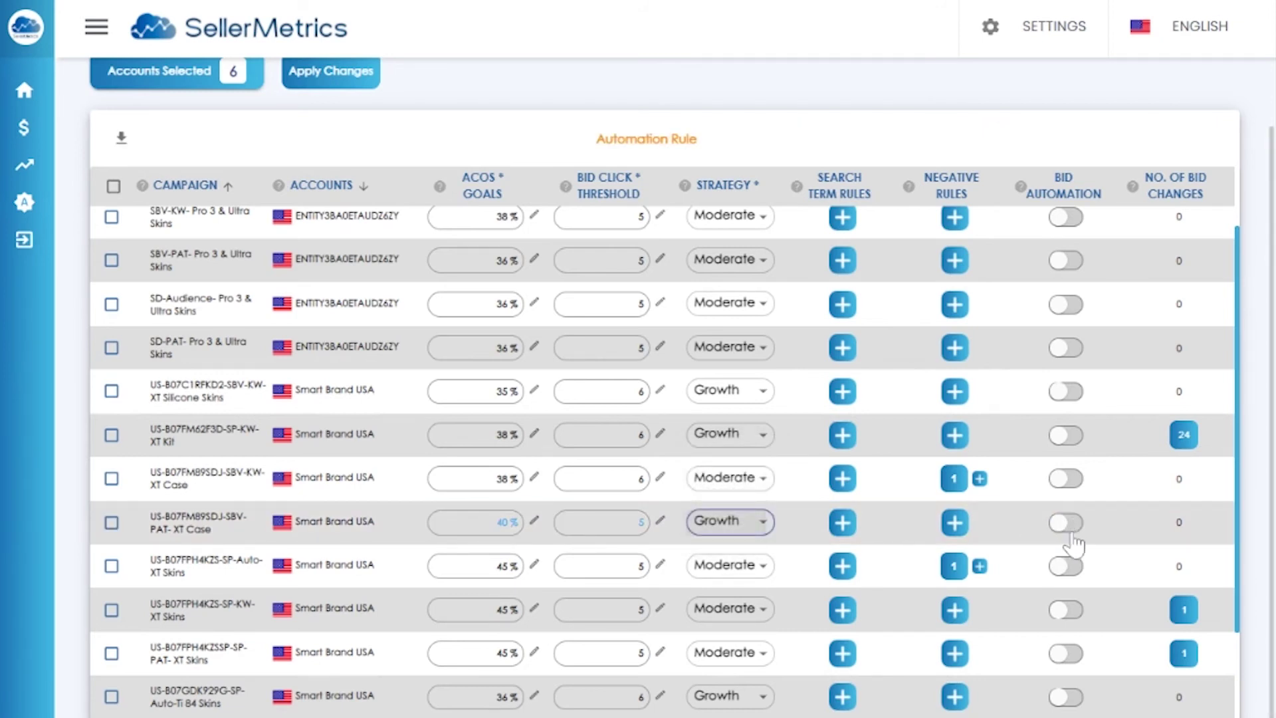
click(1065, 523)
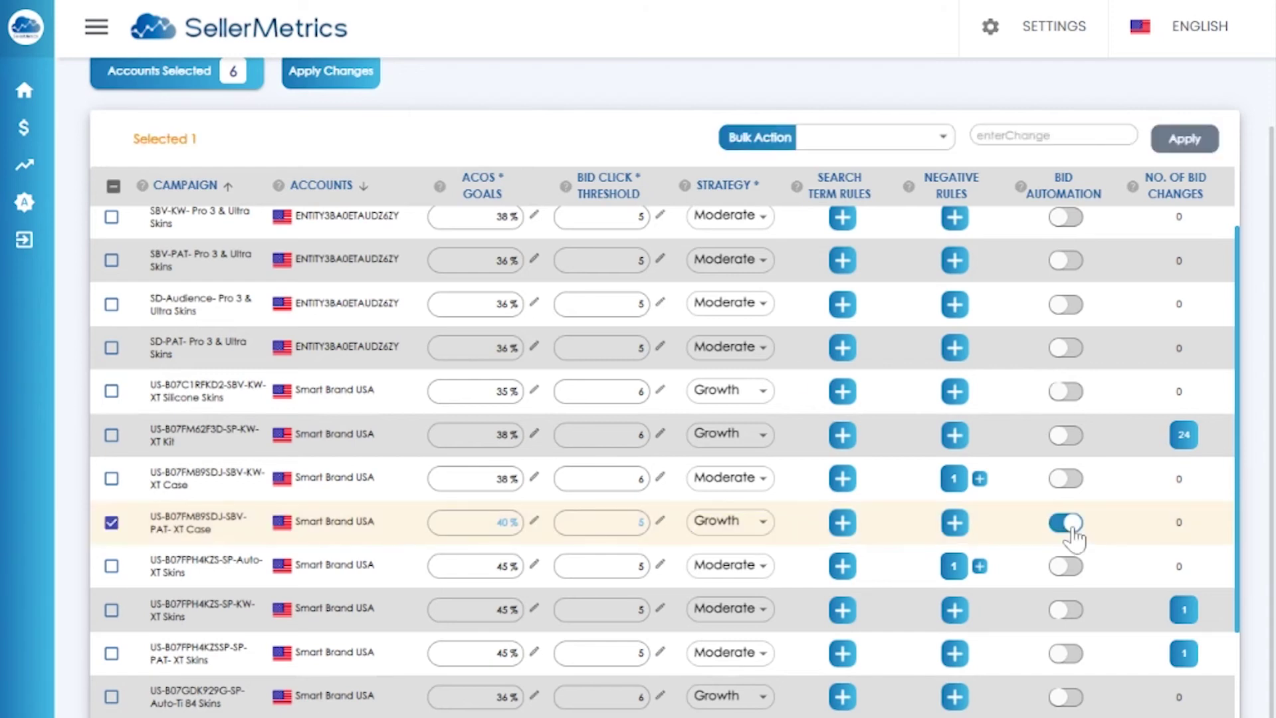
click(341, 93)
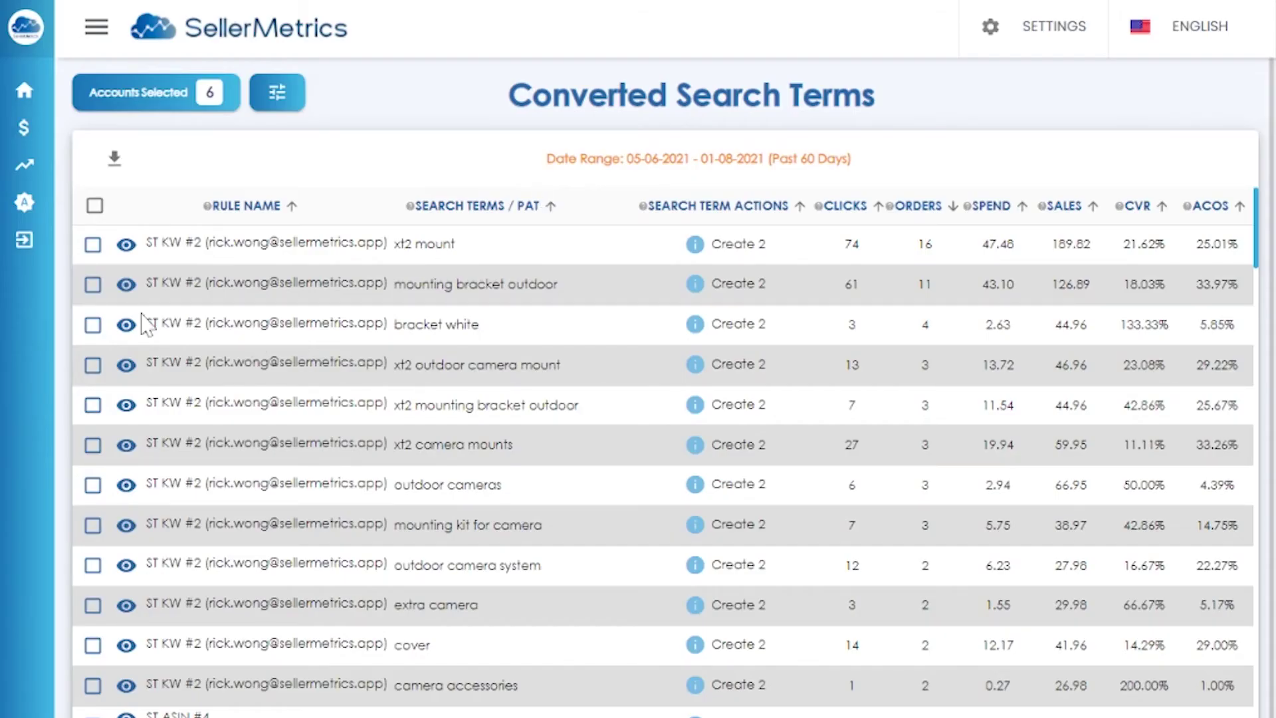
Check the xt2 mount rule, then add keywords for xt2 outdoor camera mount and xt2 mounting bracket outdoor (4/4 added)
click(127, 244)
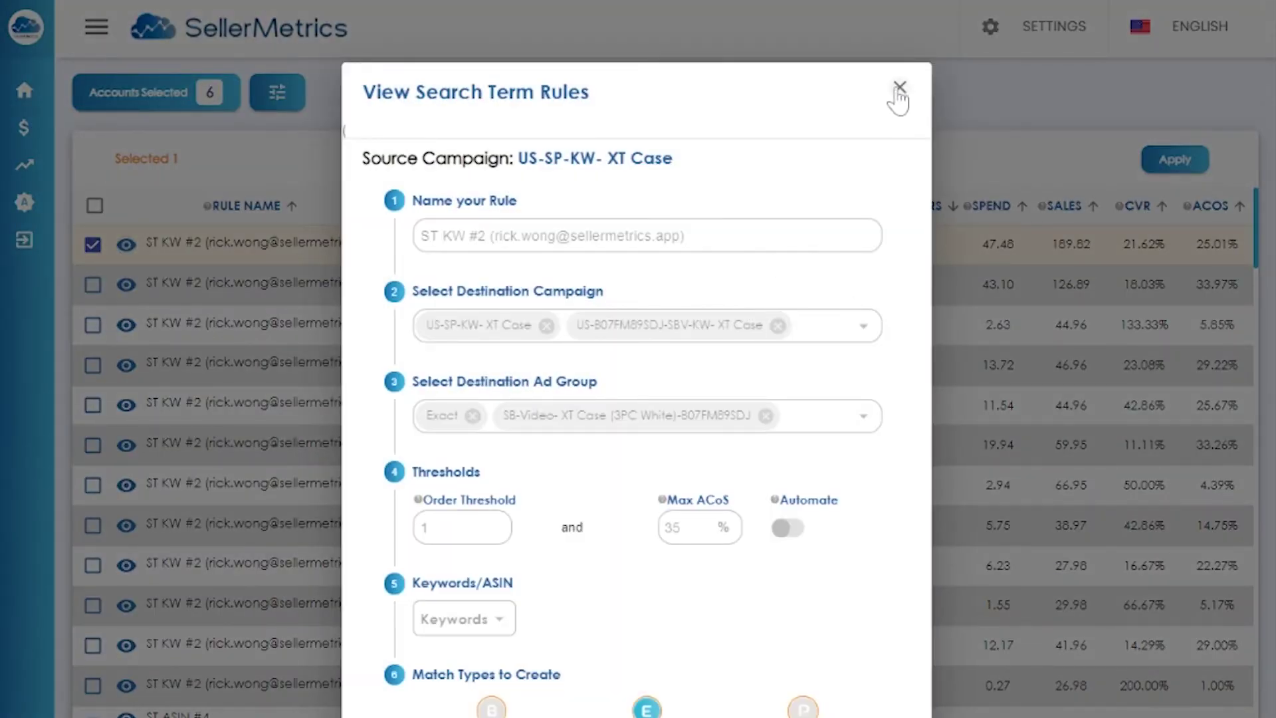
click(900, 89)
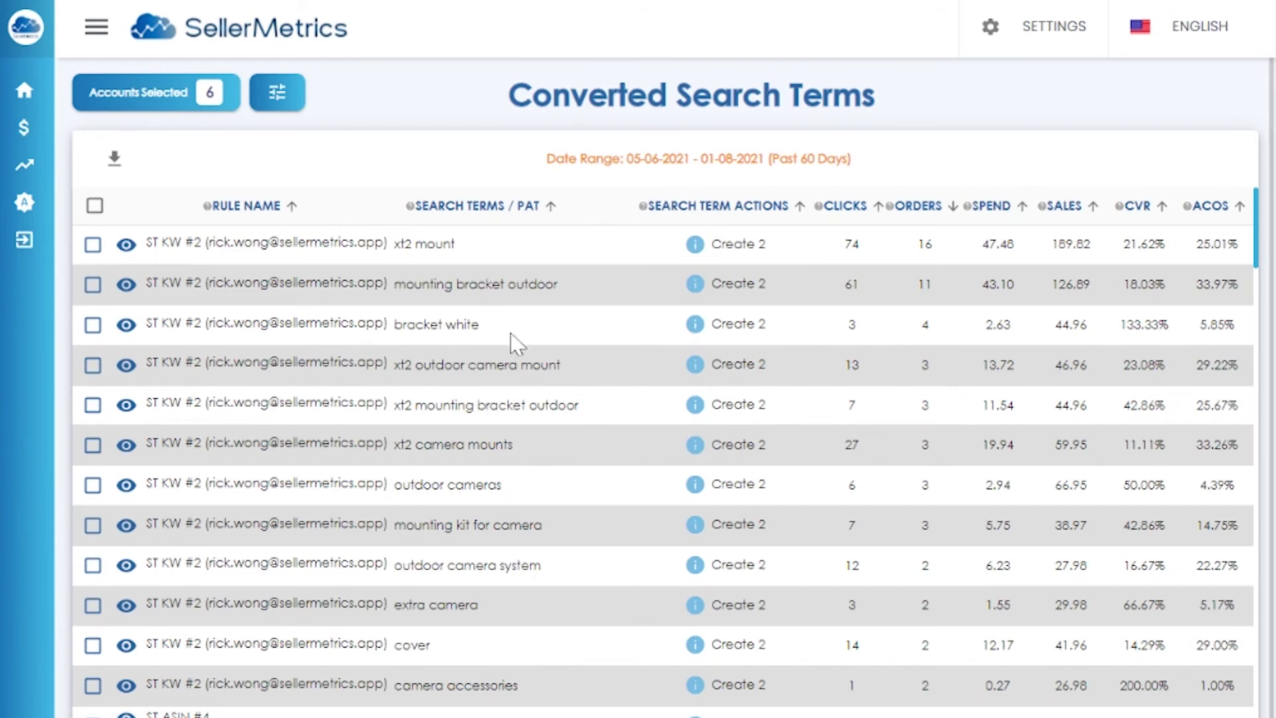
scroll(612, 507, down, 1)
scroll(595, 436, up, 1)
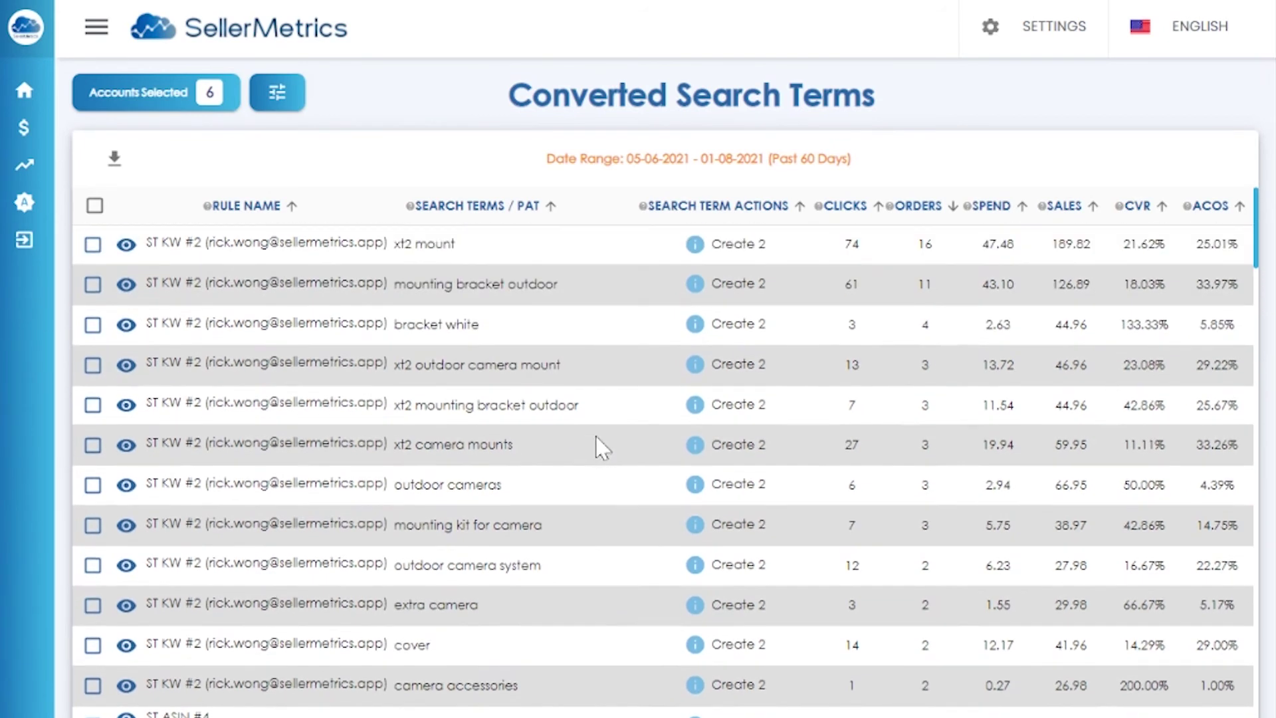
click(92, 368)
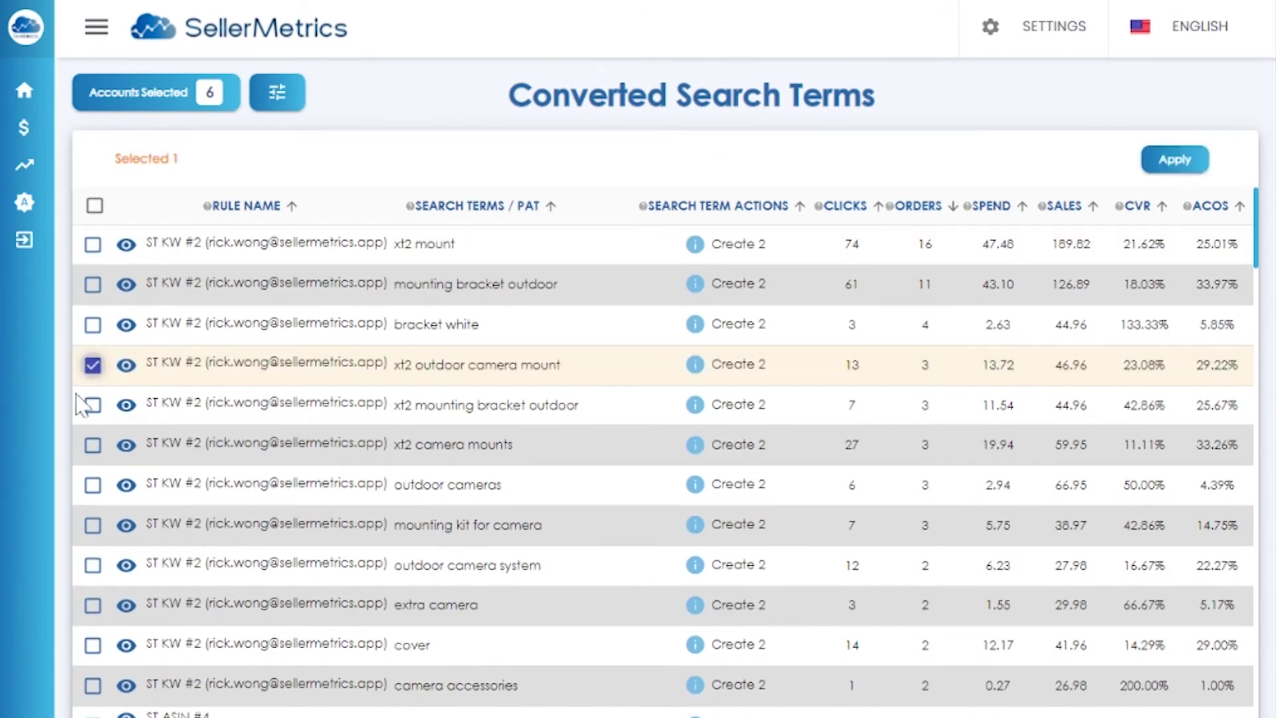
click(92, 404)
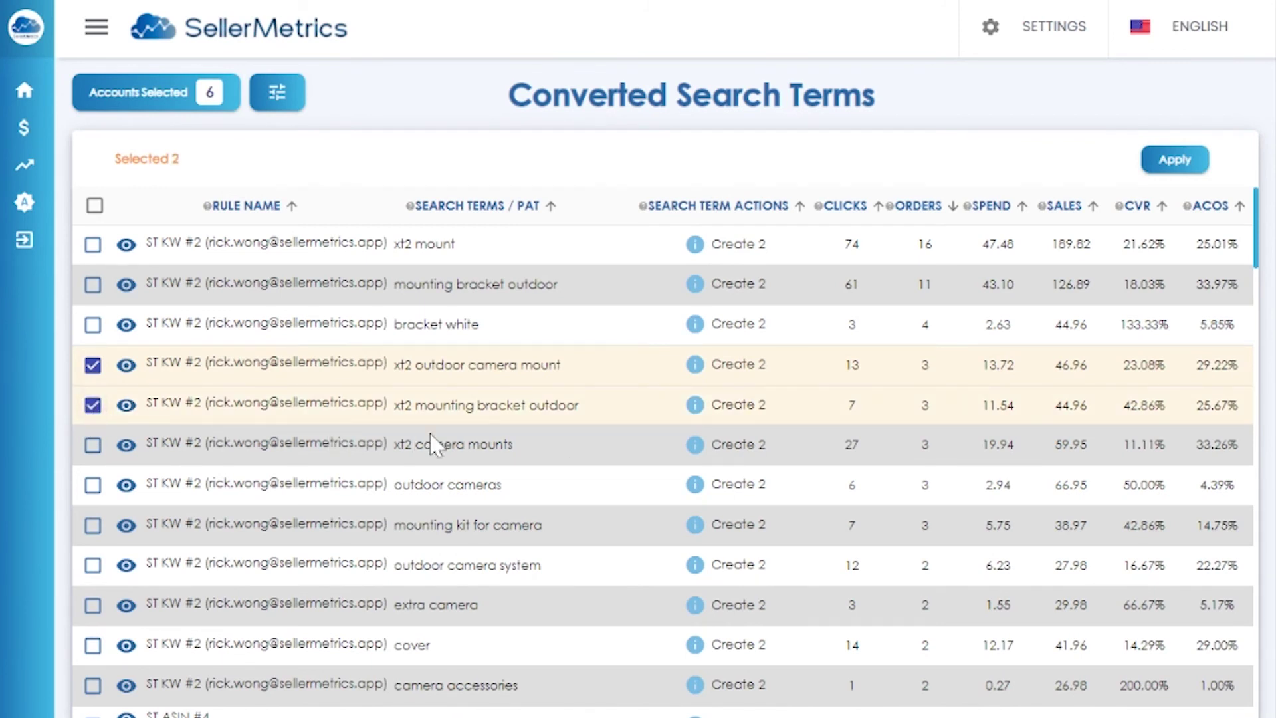
scroll(447, 441, down, 2)
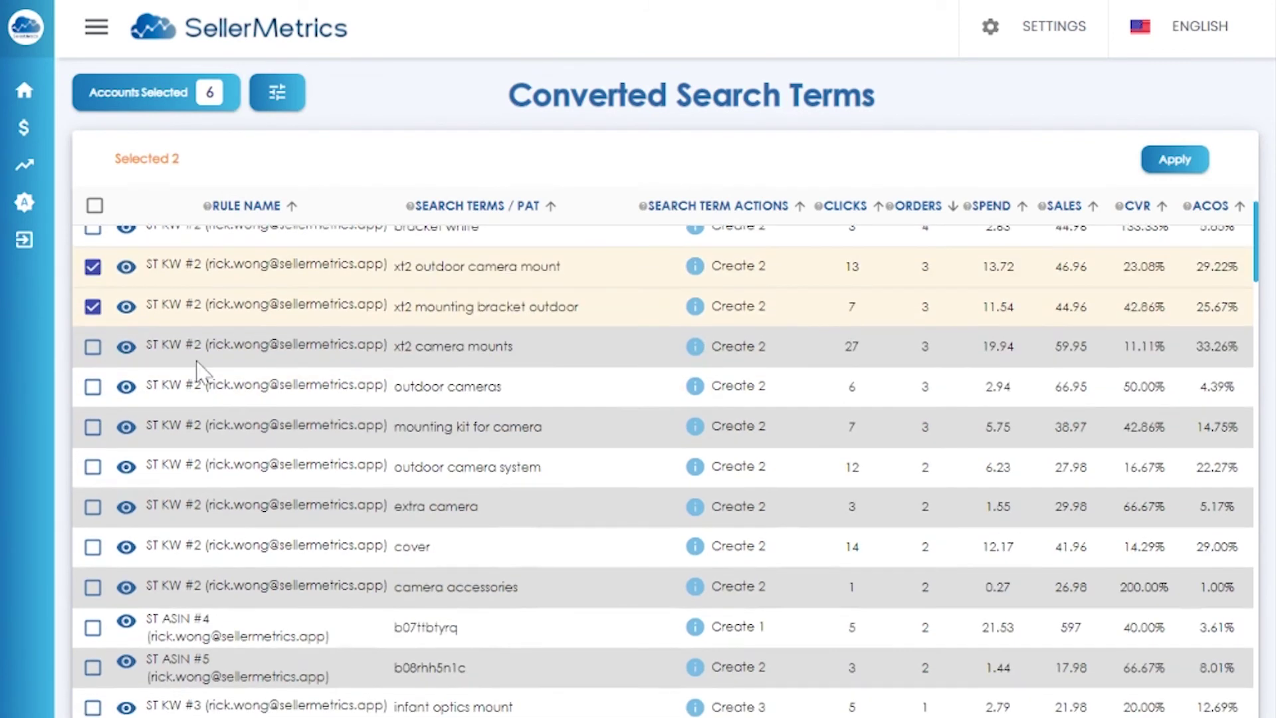
click(1173, 161)
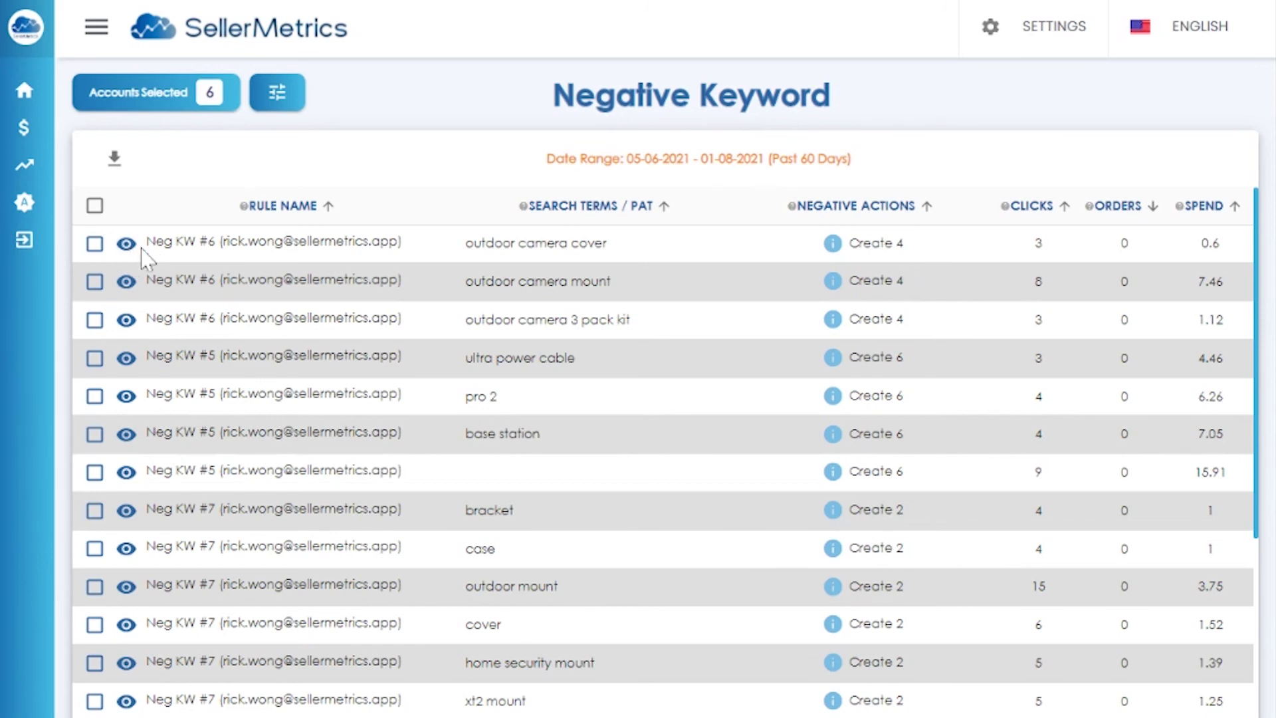
Check the outdoor camera cover rule, then add the six ultra power cable negative keywords (6/6 added)
click(127, 244)
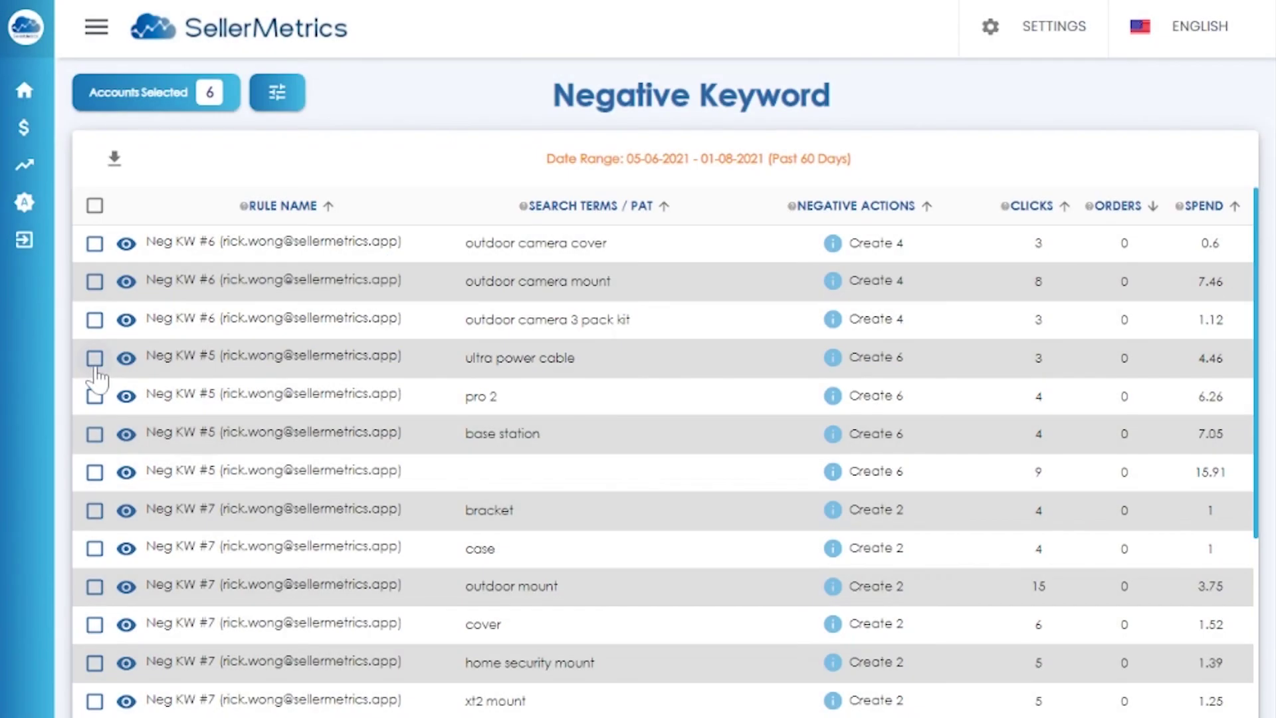
click(94, 357)
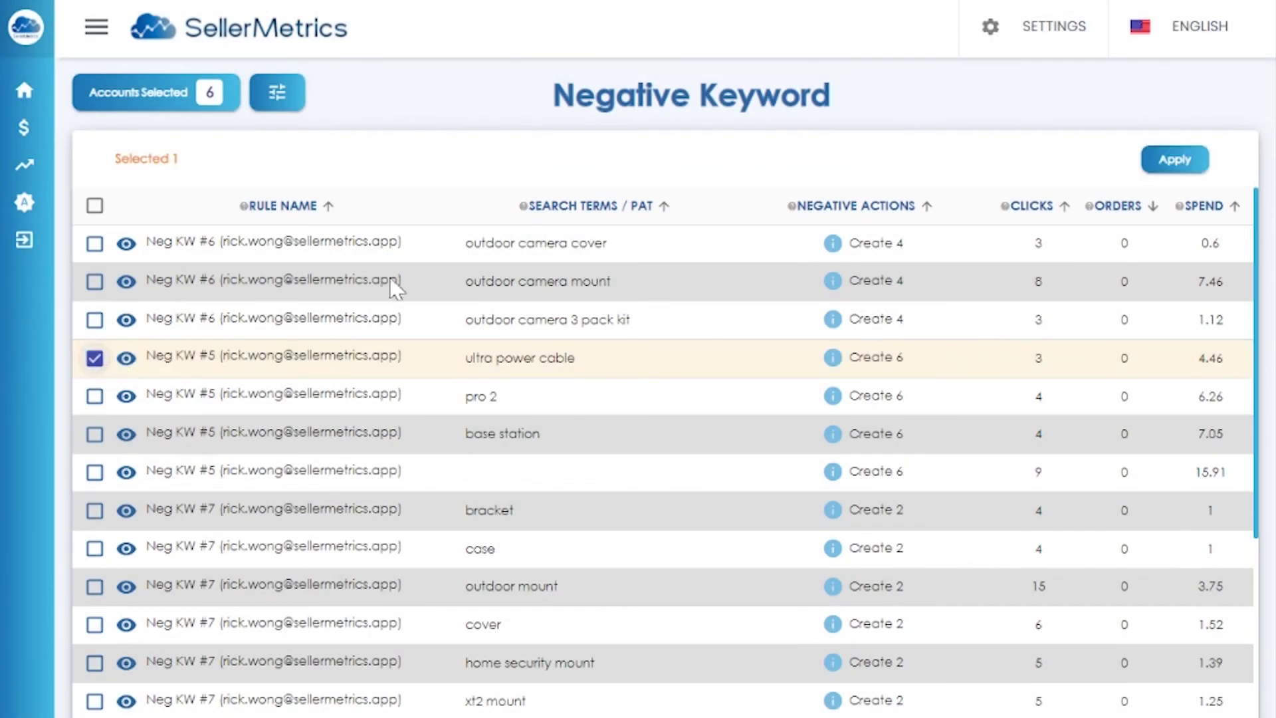
click(1178, 168)
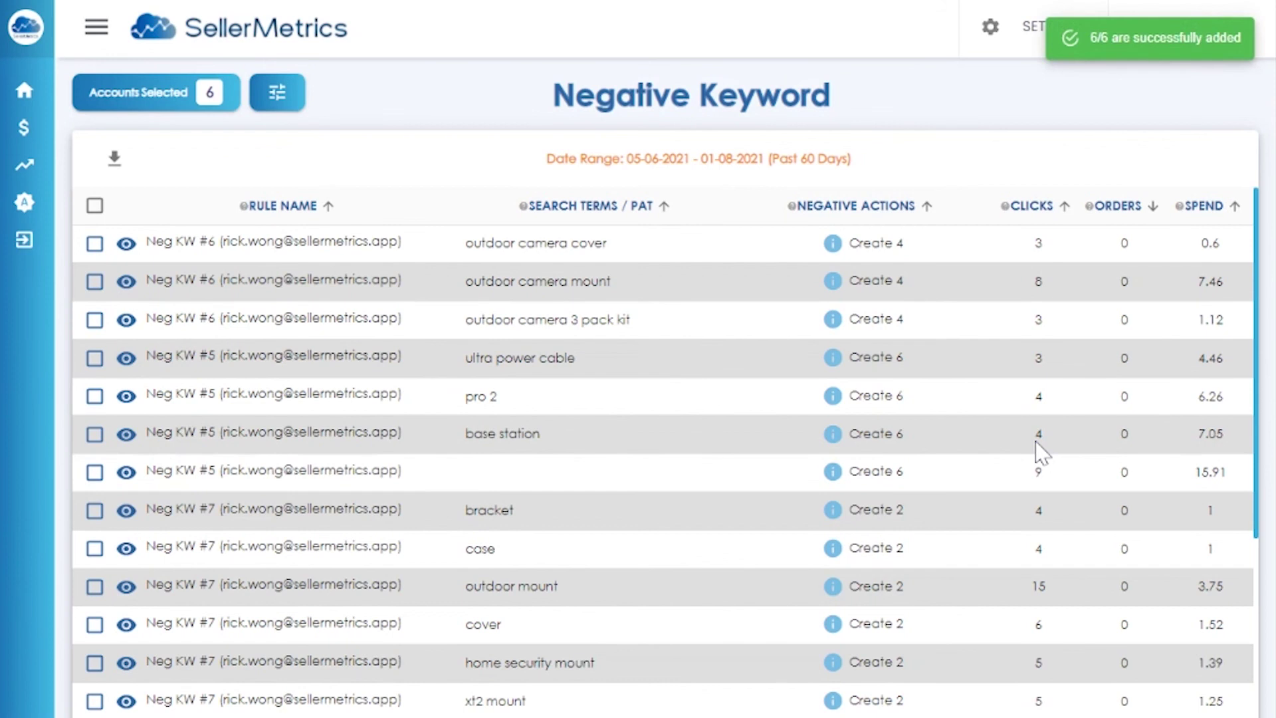